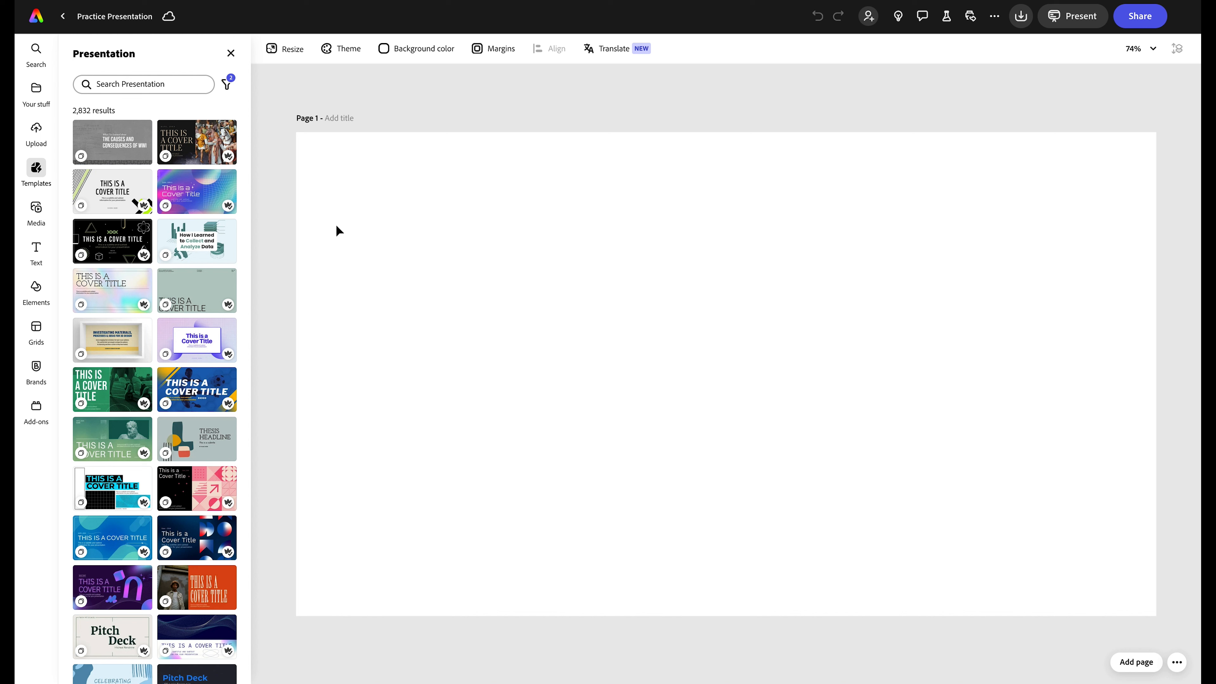
# - Add a widescreen 16:9 Text to image placeholder with the prompt 'presentation background warm ocean and hurricane. Color theme blue and orange'
pyautogui.click(39, 222)
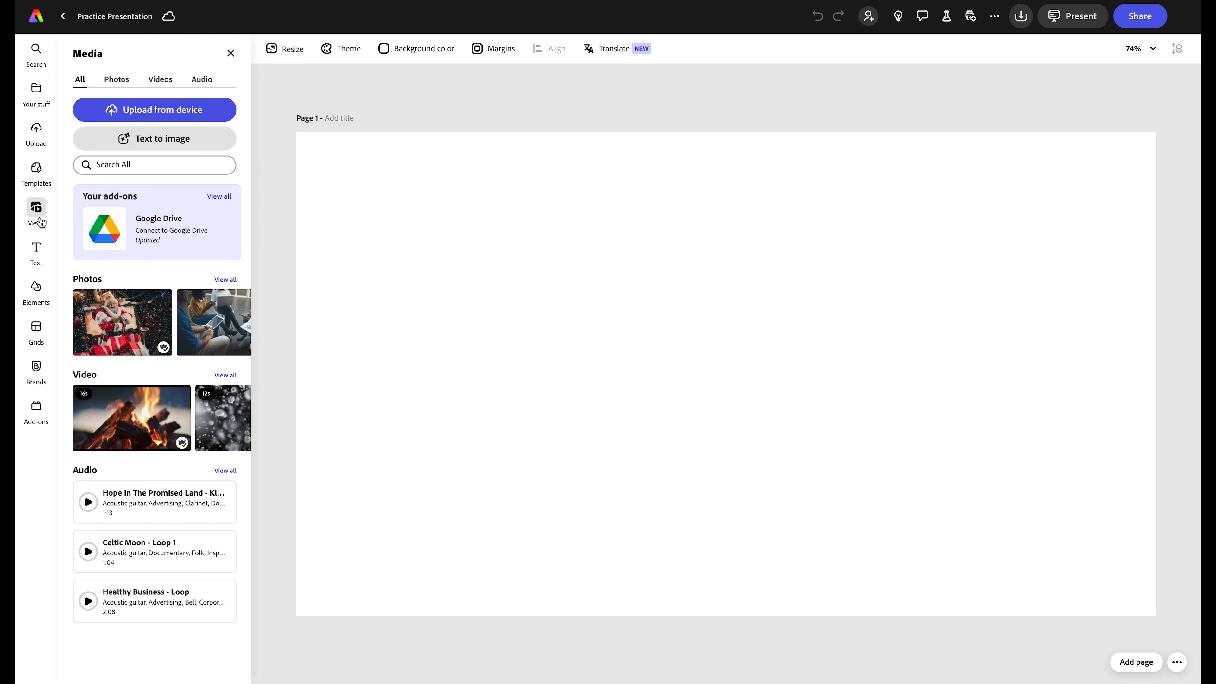
pyautogui.click(143, 140)
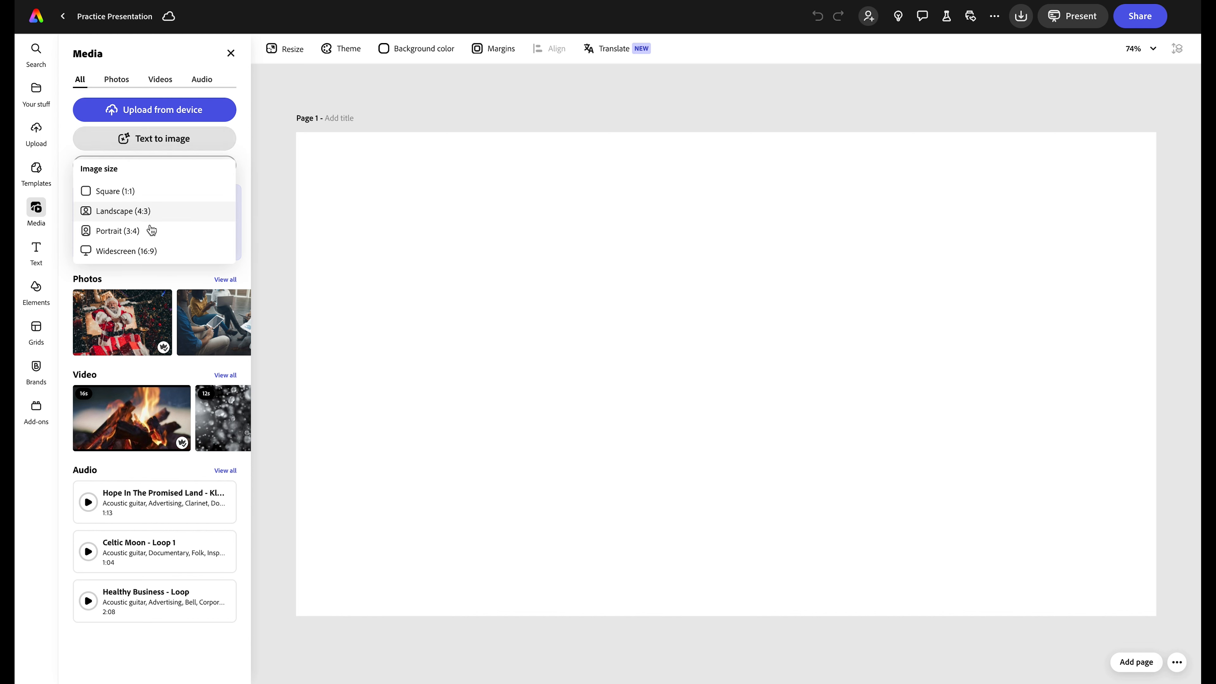
pyautogui.click(135, 256)
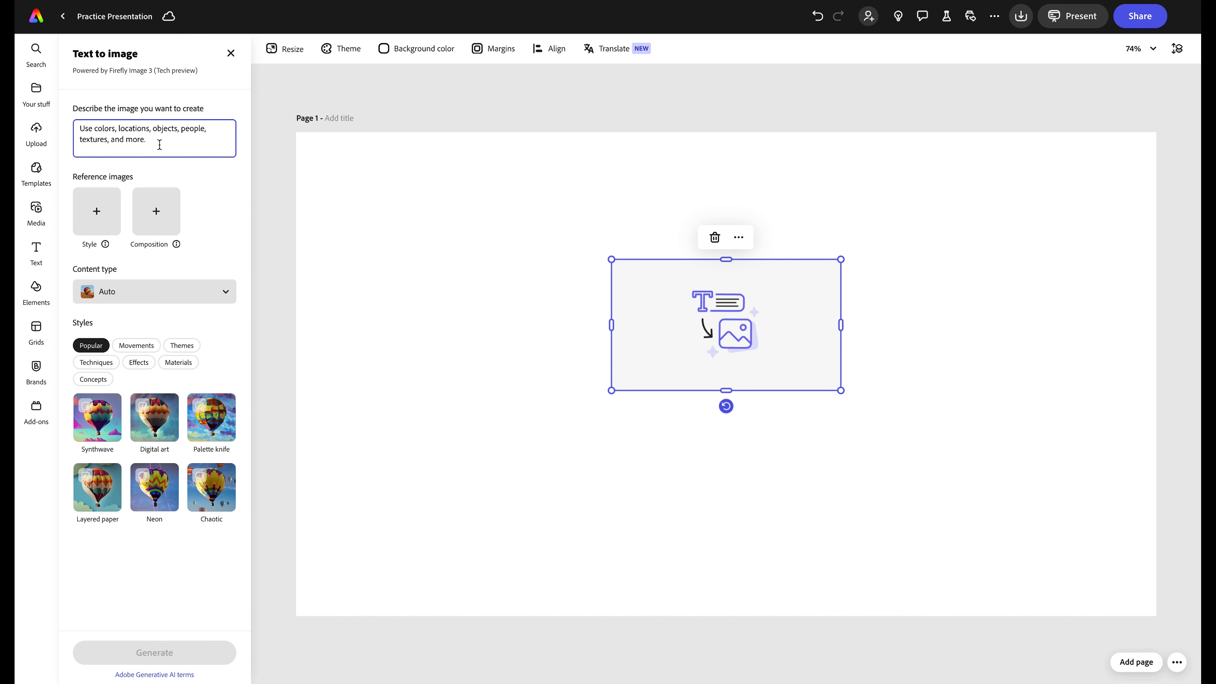
pyautogui.write('presen')
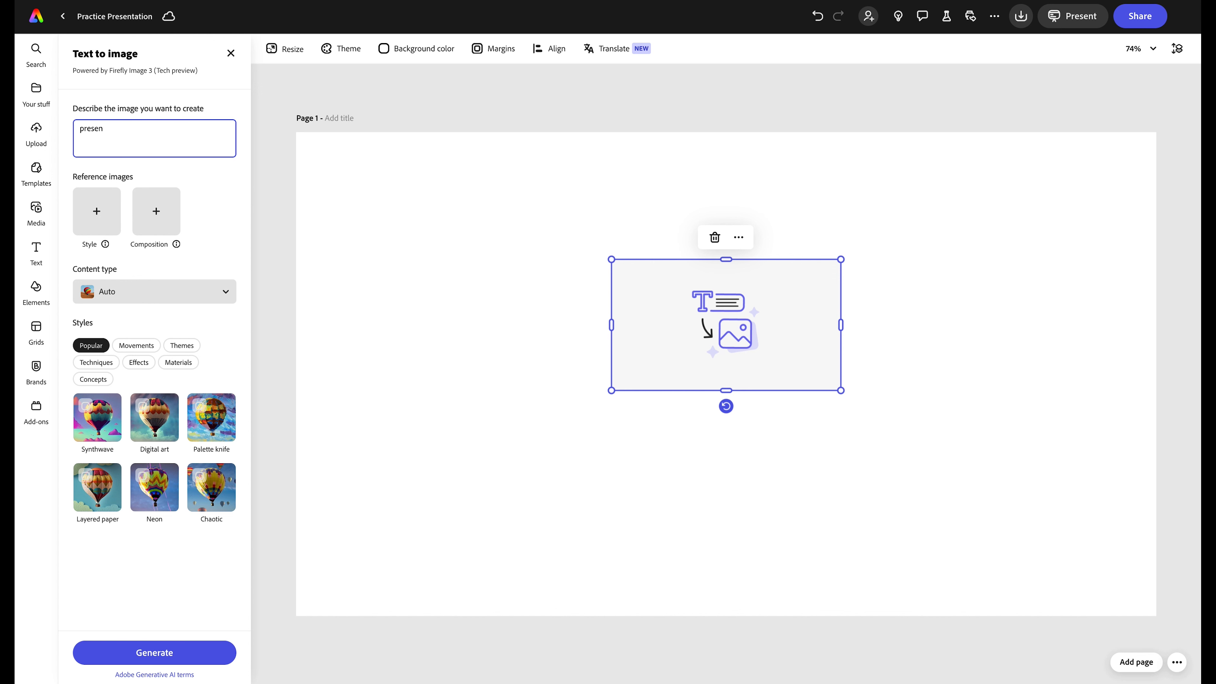
pyautogui.write('tation background warm ocean and hurricane. Color theme blue an')
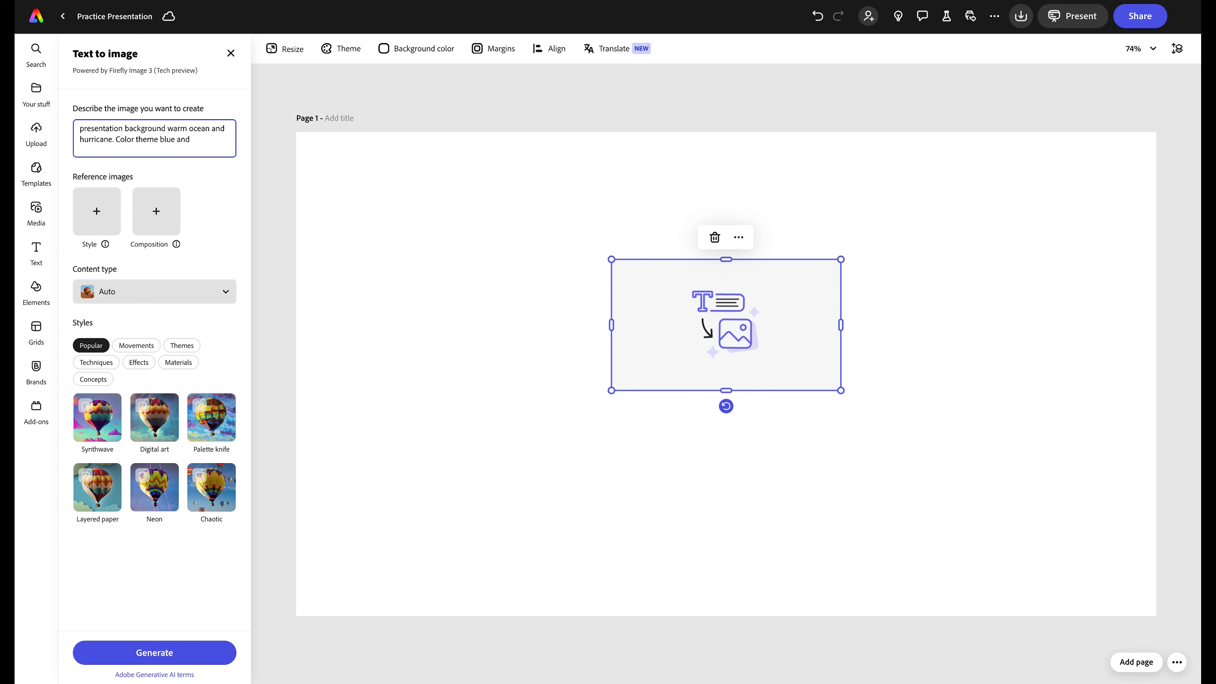
pyautogui.write('d orange.')
# - Generate images, place the third swirling hurricane result, and enlarge it to cover the page
pyautogui.click(155, 652)
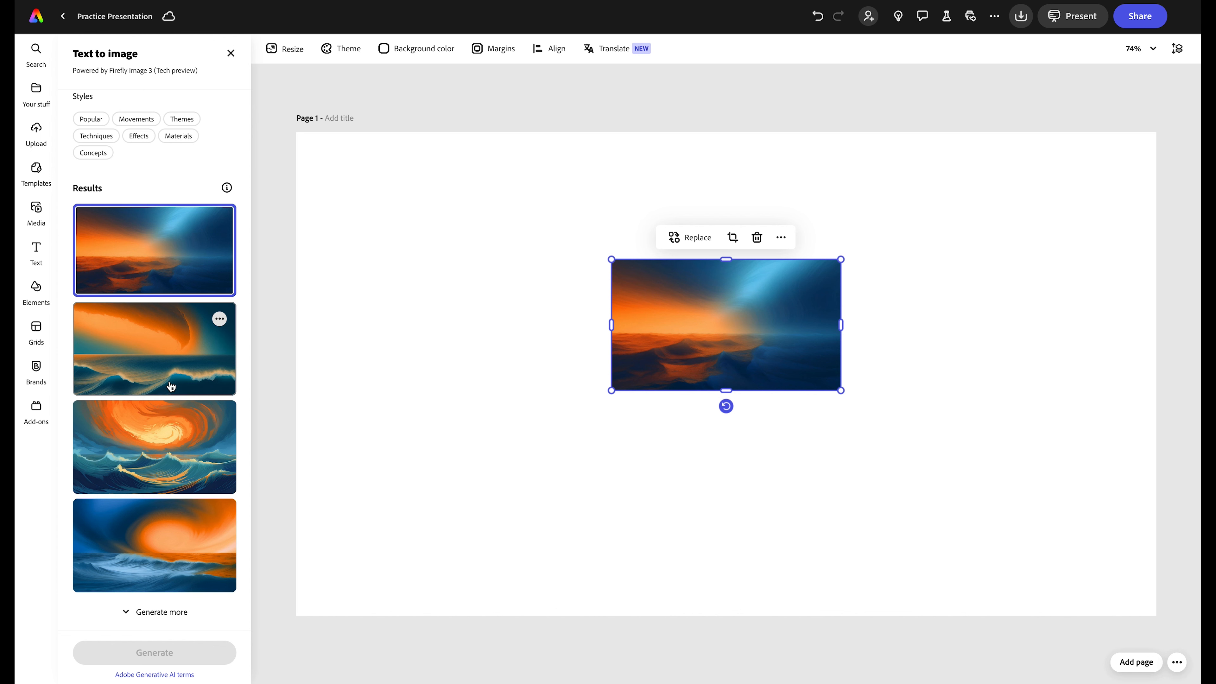
pyautogui.click(156, 355)
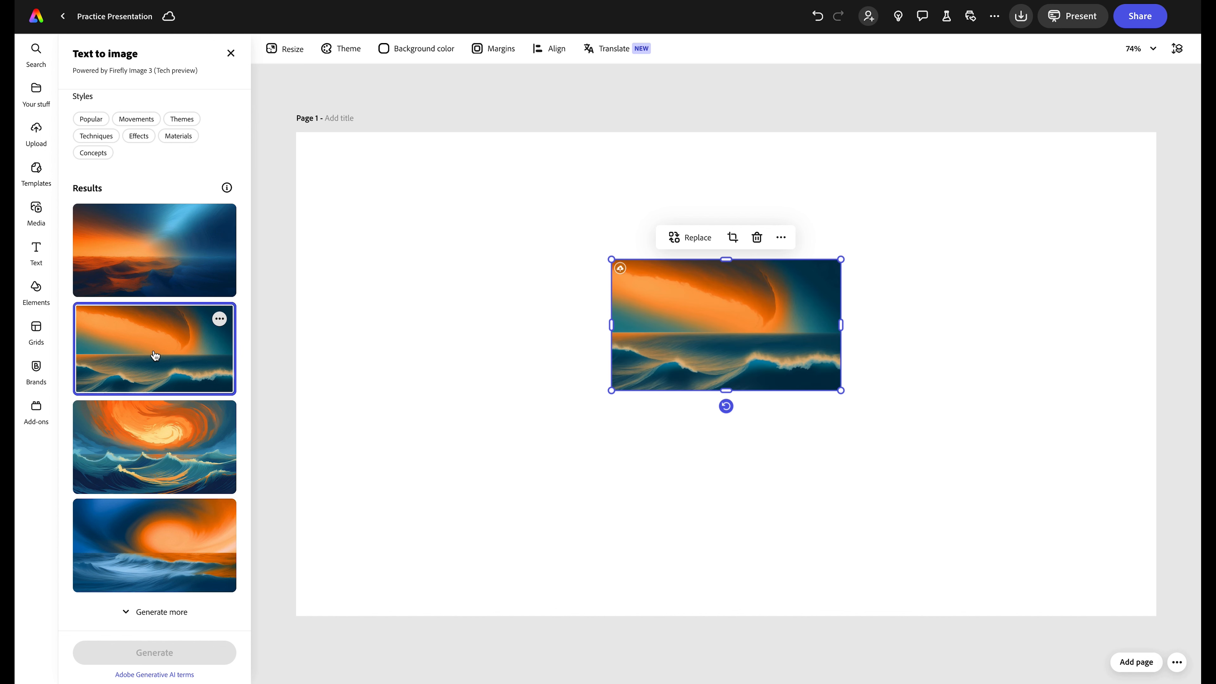
pyautogui.click(161, 447)
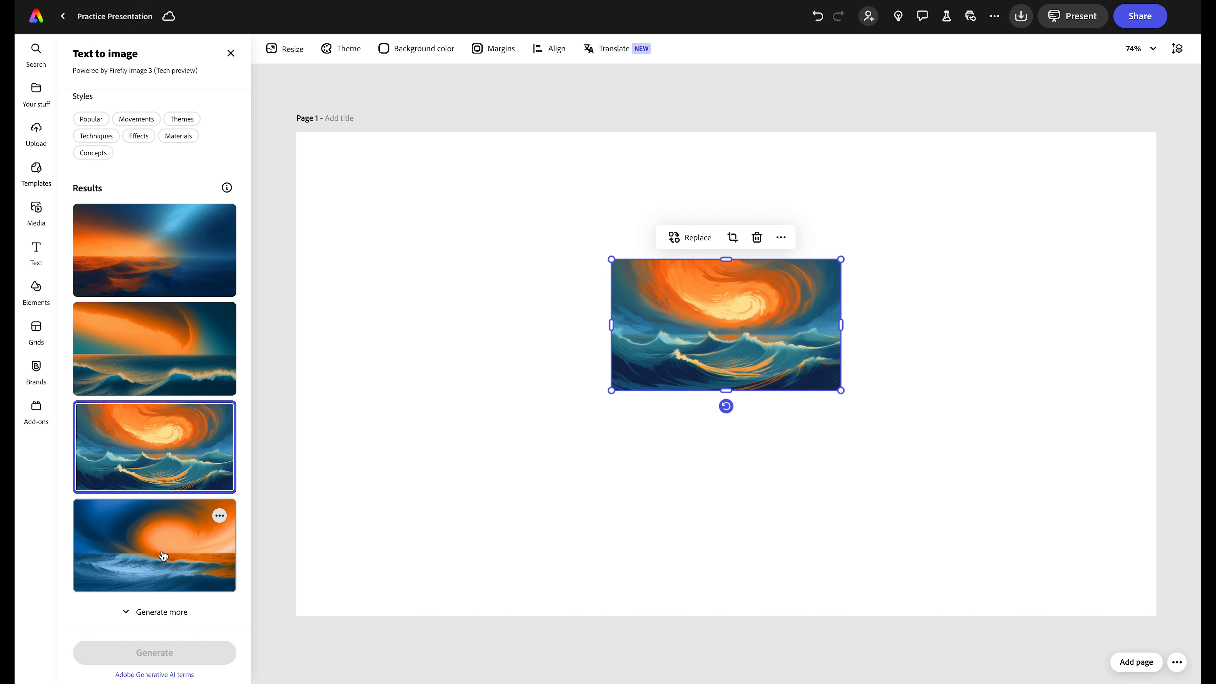
pyautogui.moveTo(611, 259); pyautogui.dragTo(258, 137)
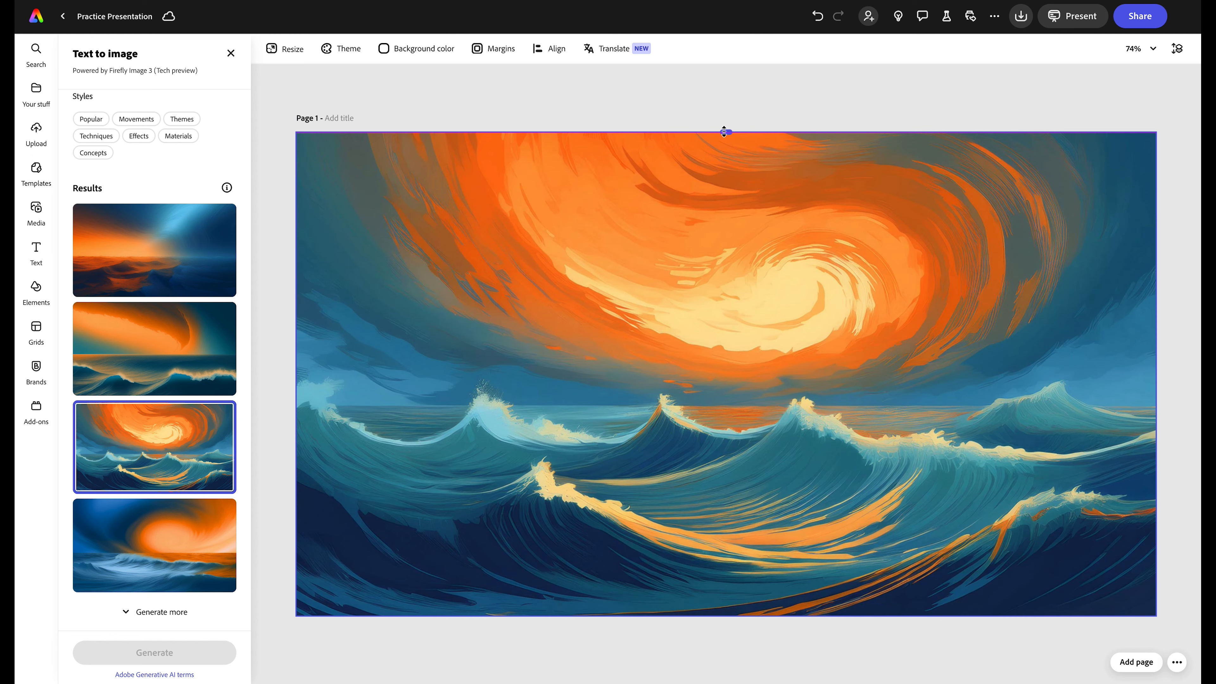
pyautogui.click(693, 100)
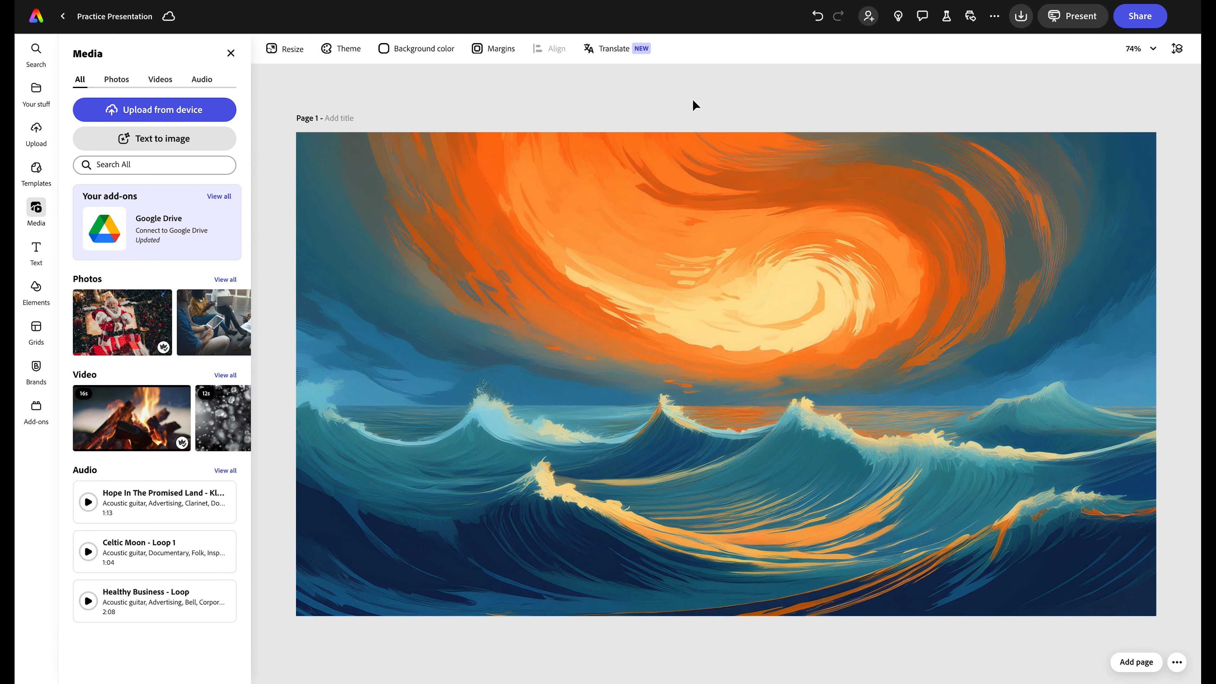
# - Add a text box reading 'My science project:' and 'Do Warmer Seas Make Stronger Hurricanes' on two lines
pyautogui.click(35, 252)
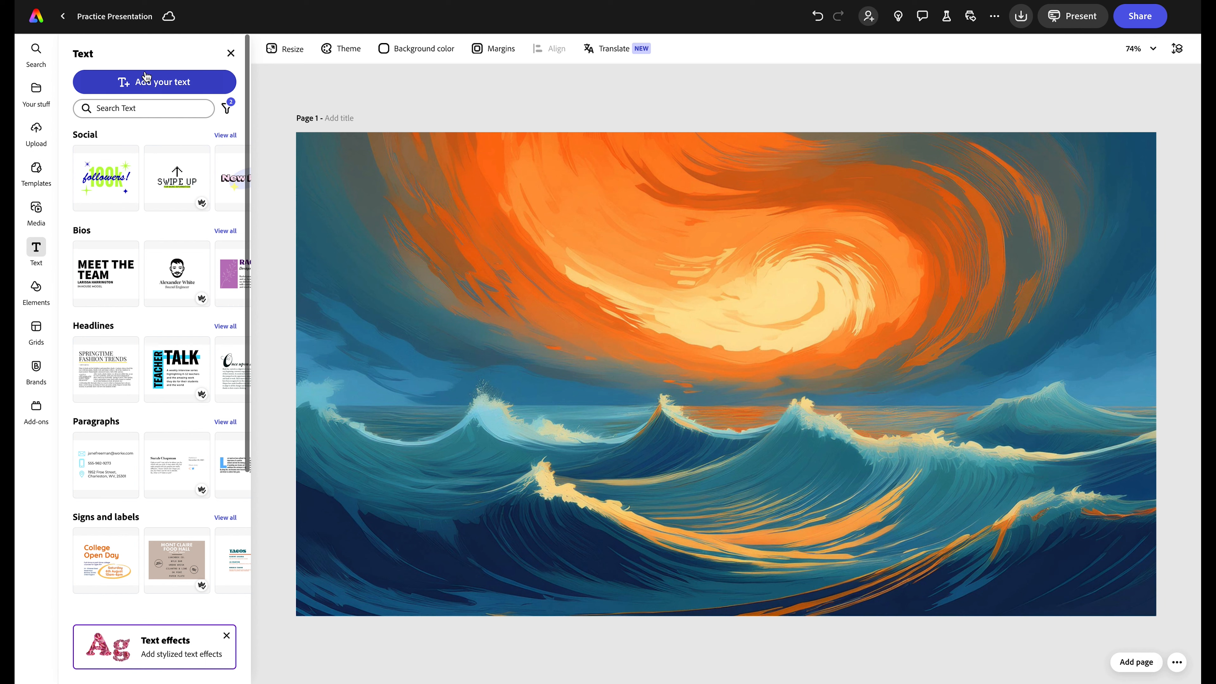
pyautogui.click(149, 82)
pyautogui.click(642, 324)
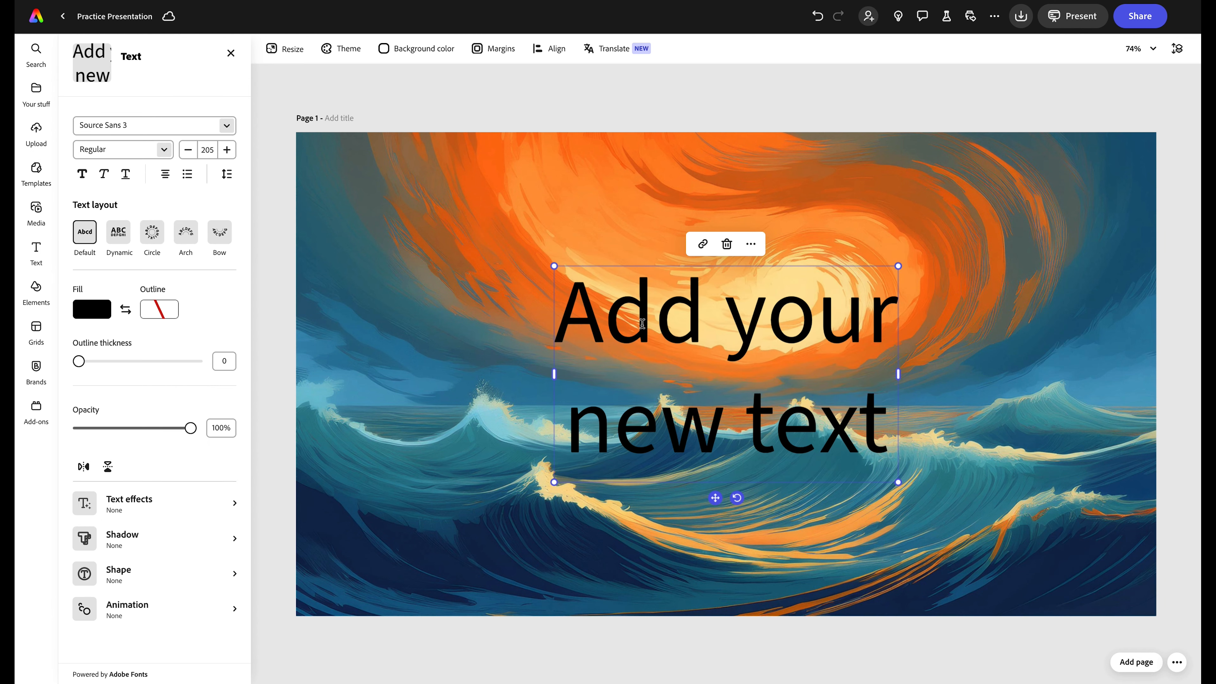
pyautogui.hotkey('ctrl', 'a')
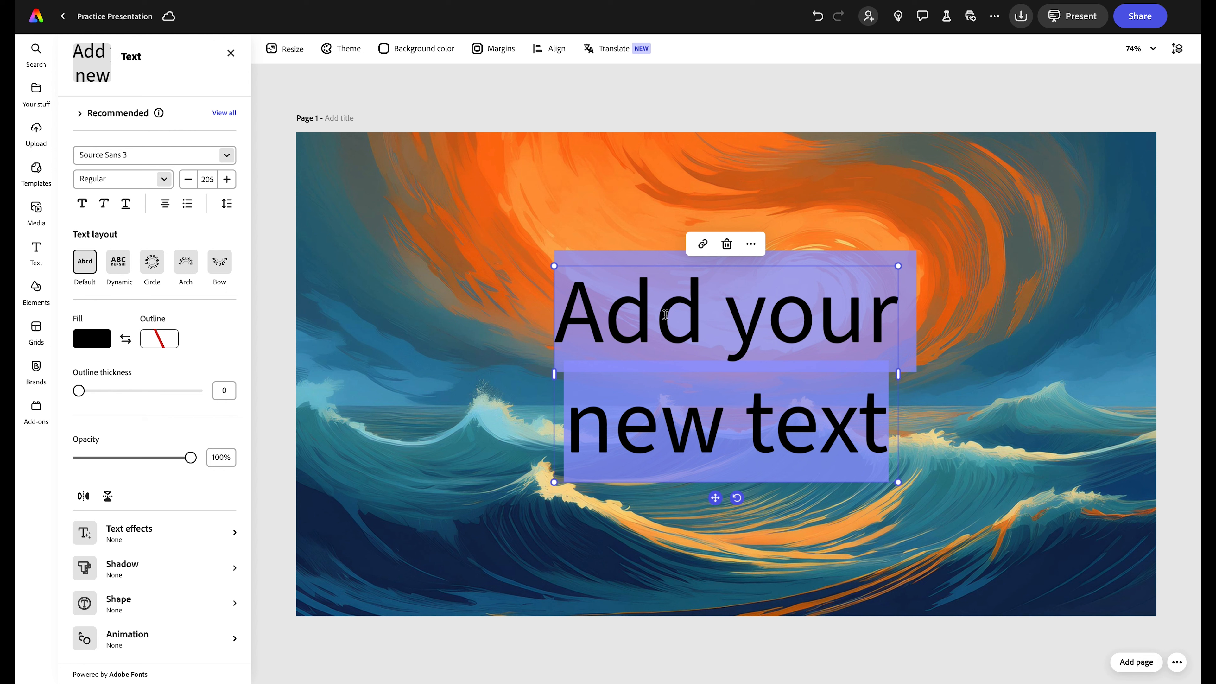
pyautogui.write('M')
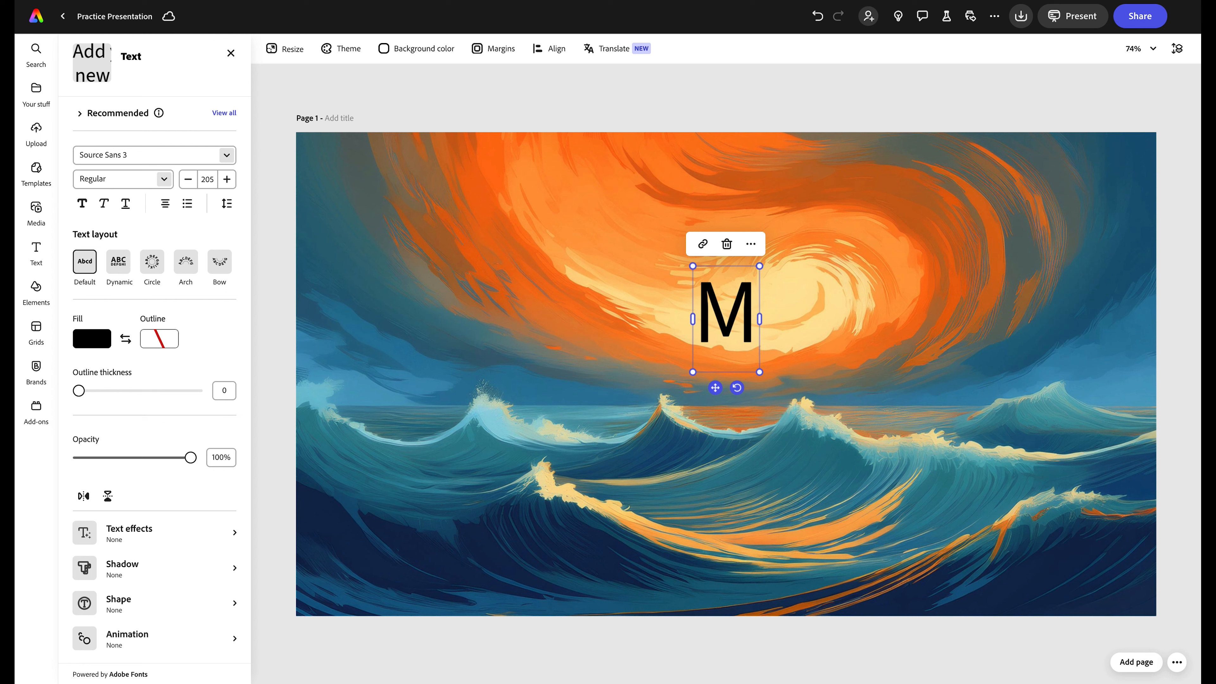
pyautogui.write('y science project:')
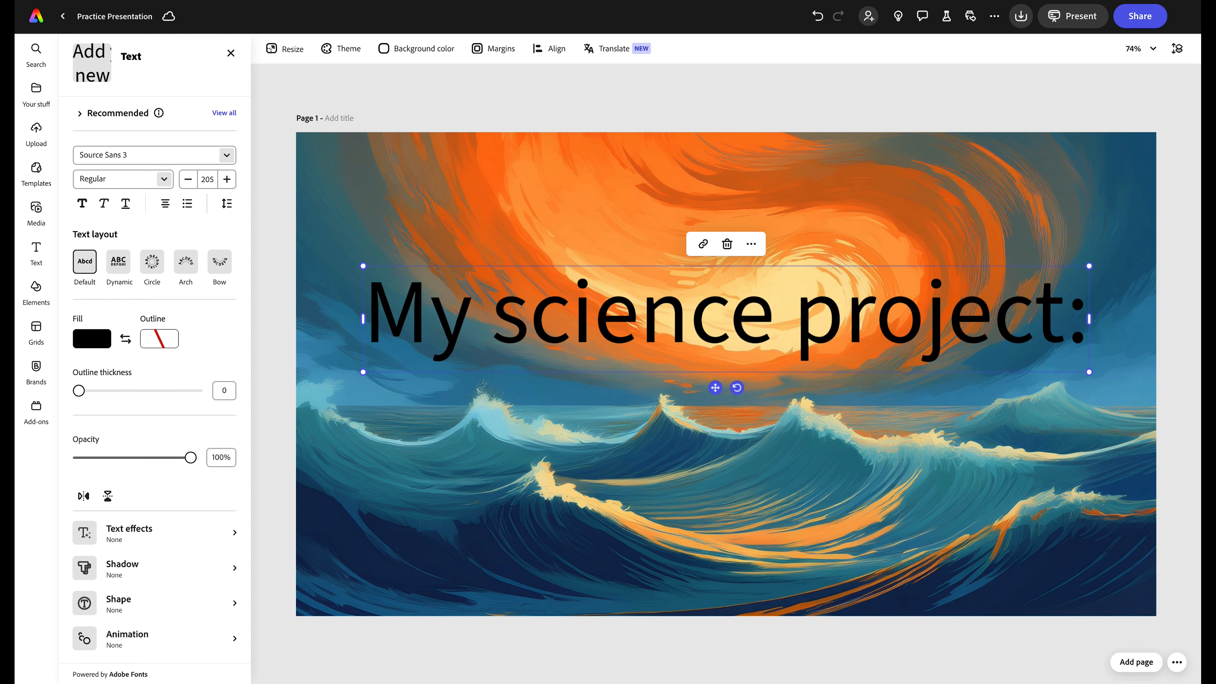
pyautogui.press('Return')
pyautogui.write('Do War')
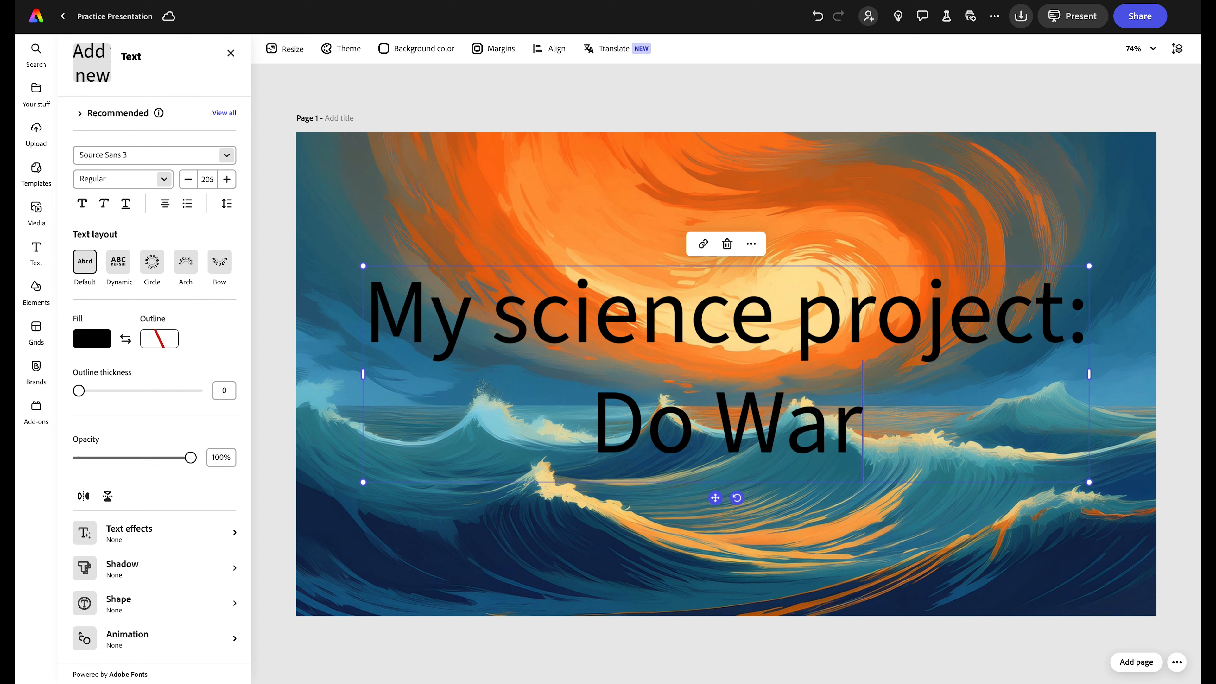
pyautogui.write('mer Seas Make St')
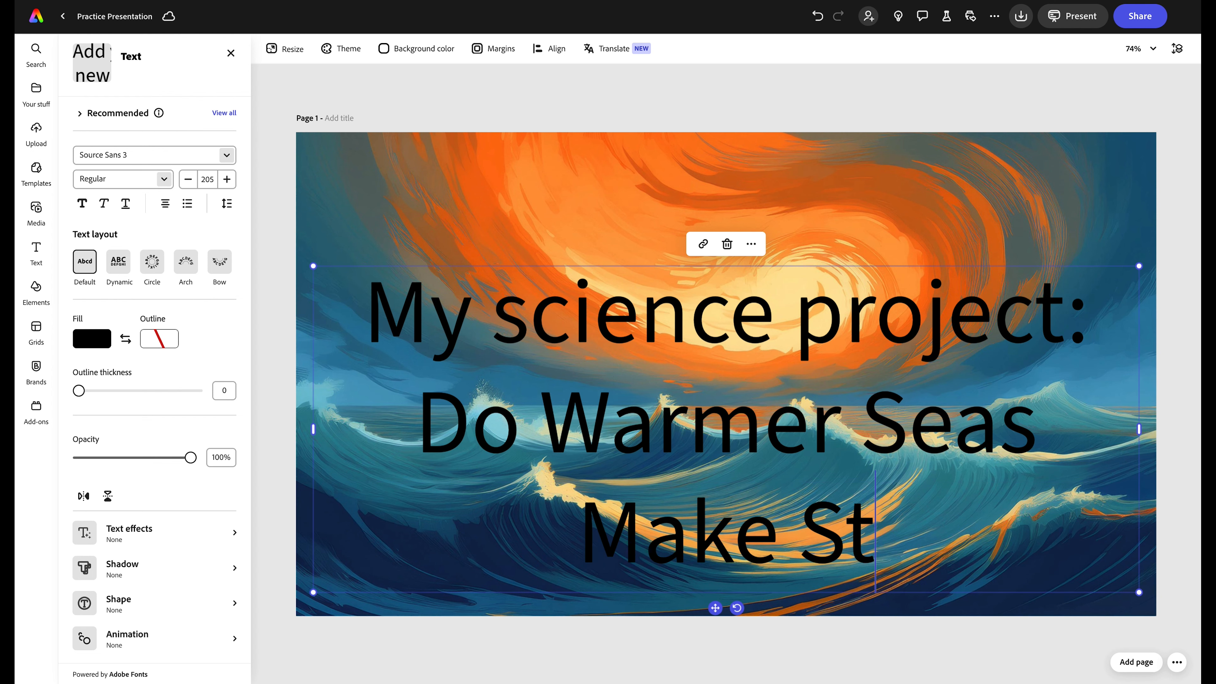
pyautogui.write('ronger Hurricanes')
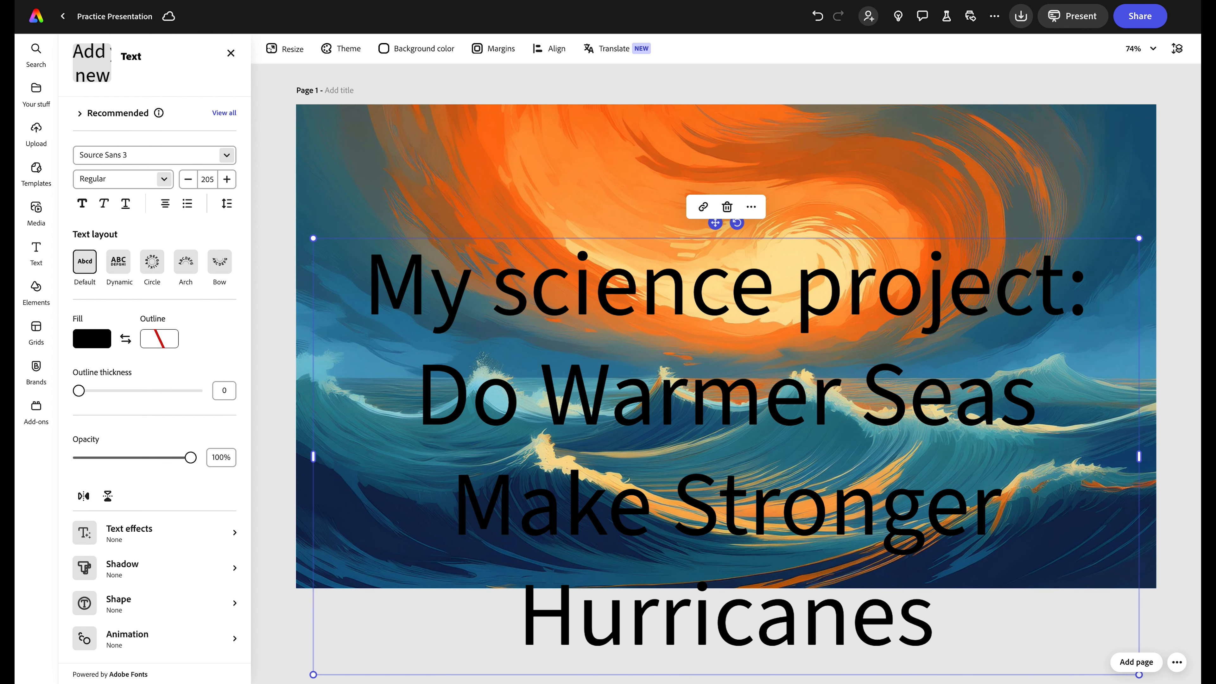
pyautogui.hotkey('ctrl', 'a')
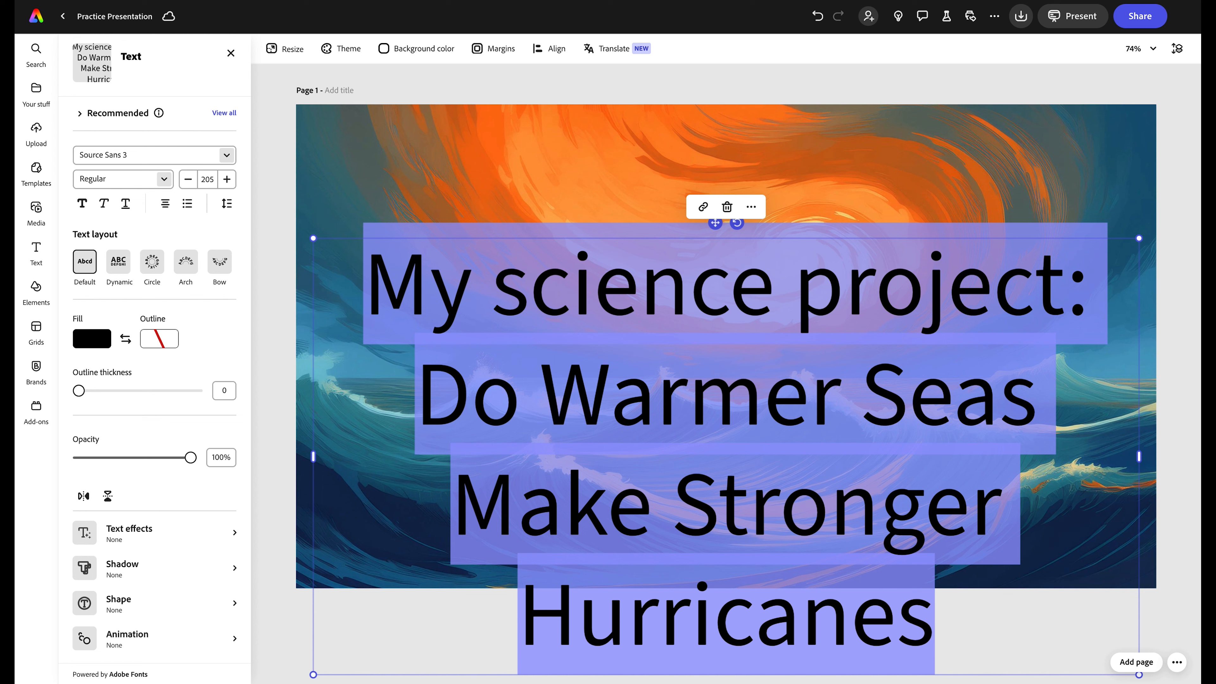
# - Set the title font to Montserrat at size 120
pyautogui.click(227, 155)
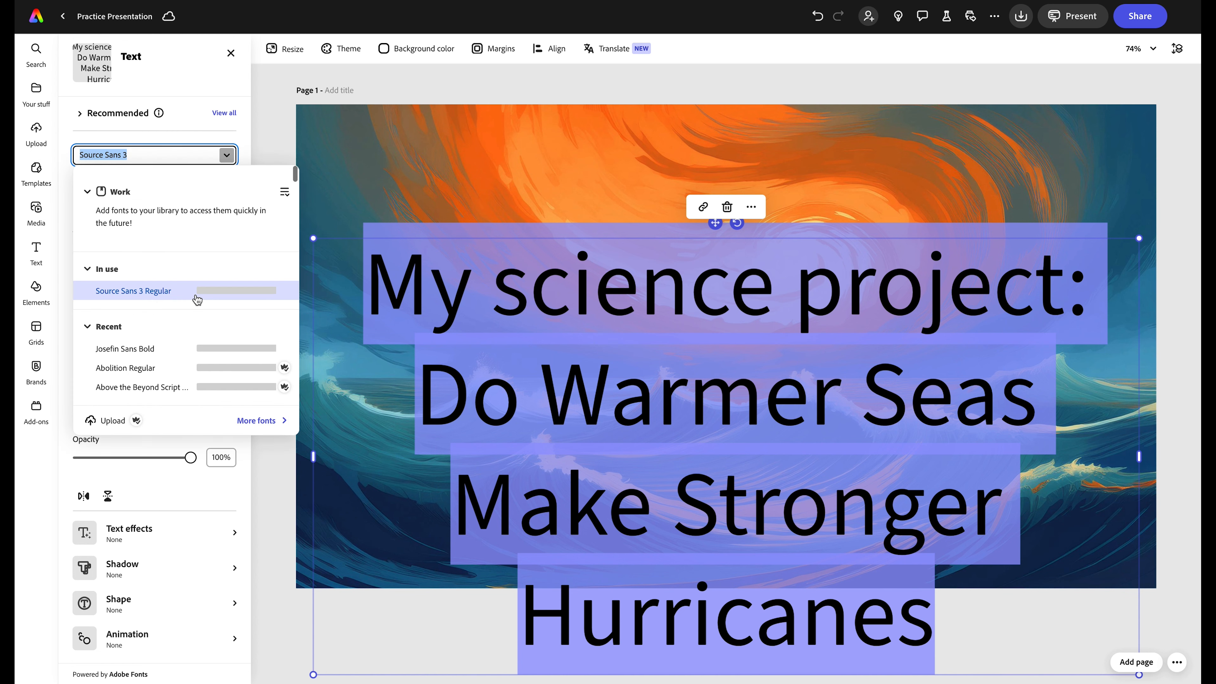
pyautogui.scroll(-10, 195, 310)
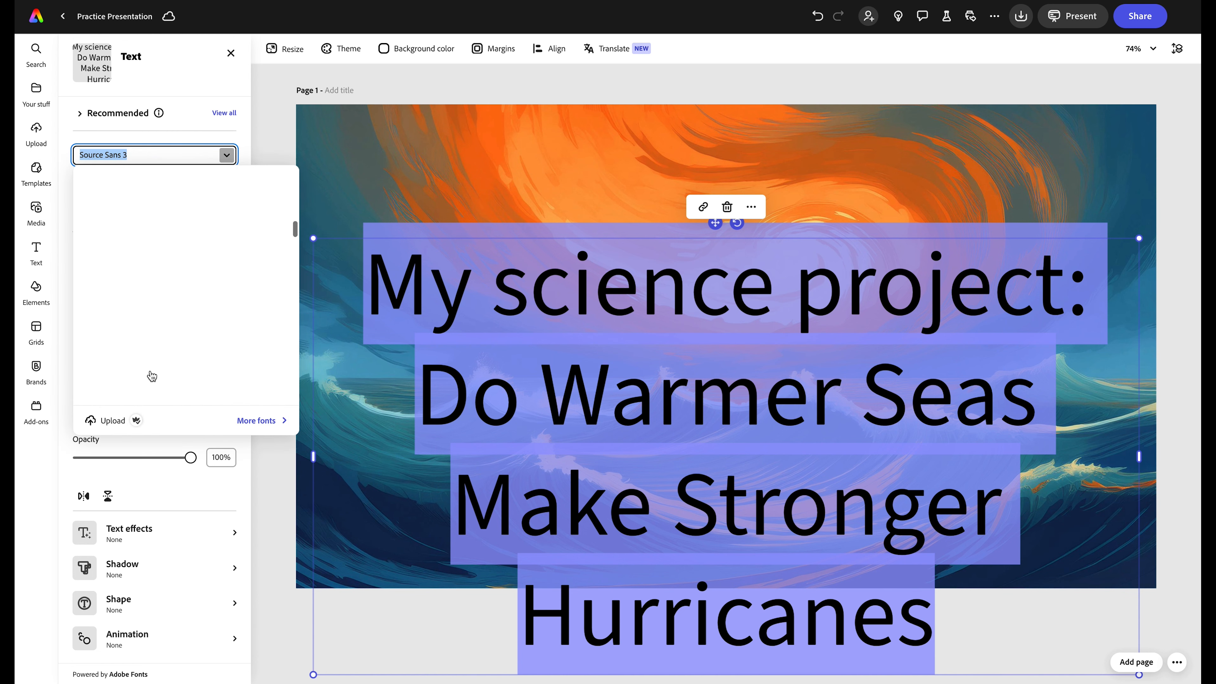
pyautogui.scroll(-10, 152, 376)
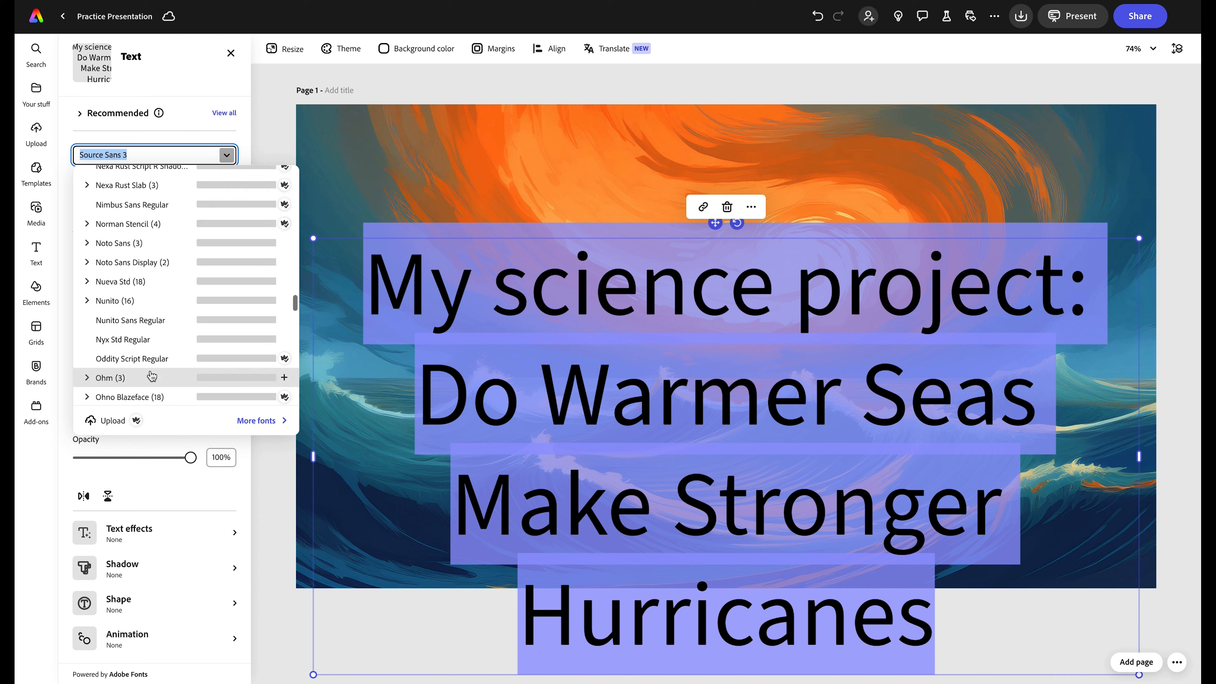
pyautogui.scroll(5, 152, 376)
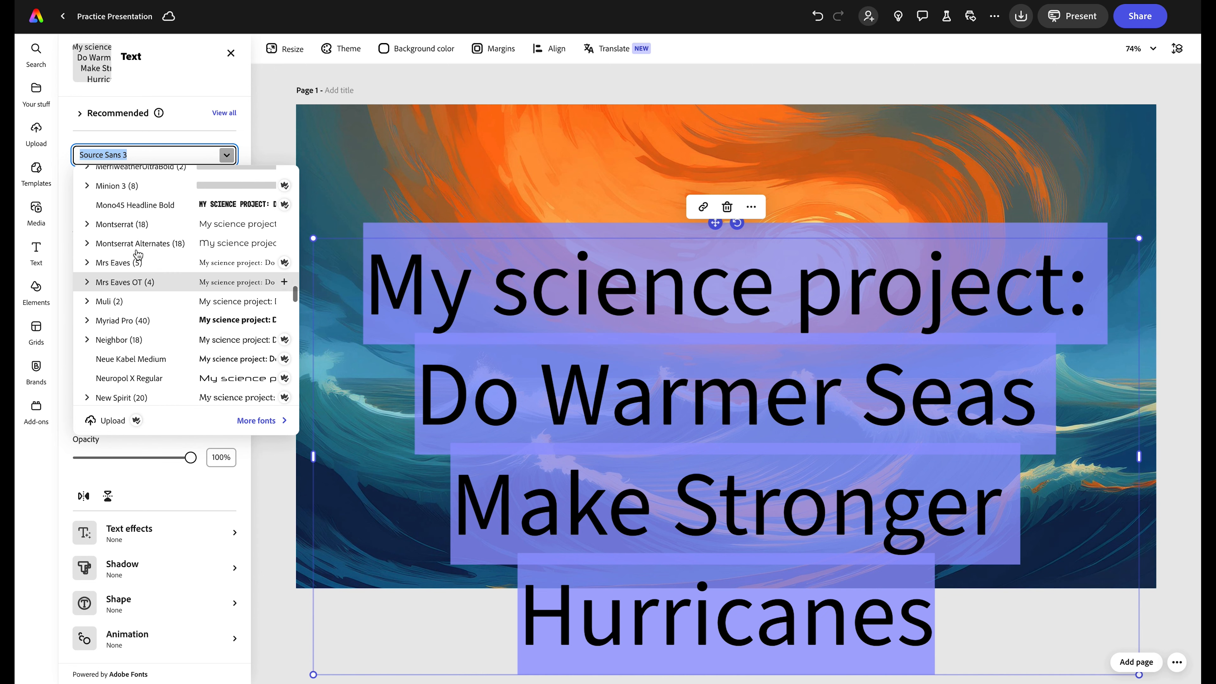
pyautogui.click(131, 229)
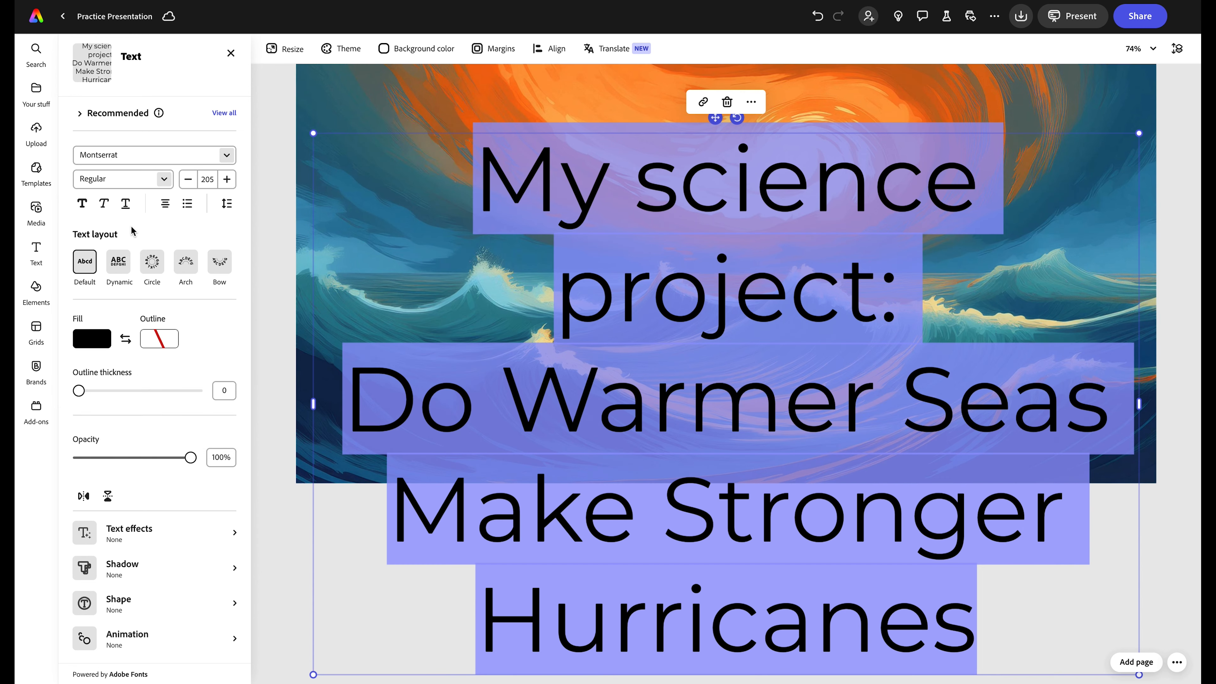
pyautogui.click(189, 183)
pyautogui.doubleClick(207, 179)
pyautogui.write('120')
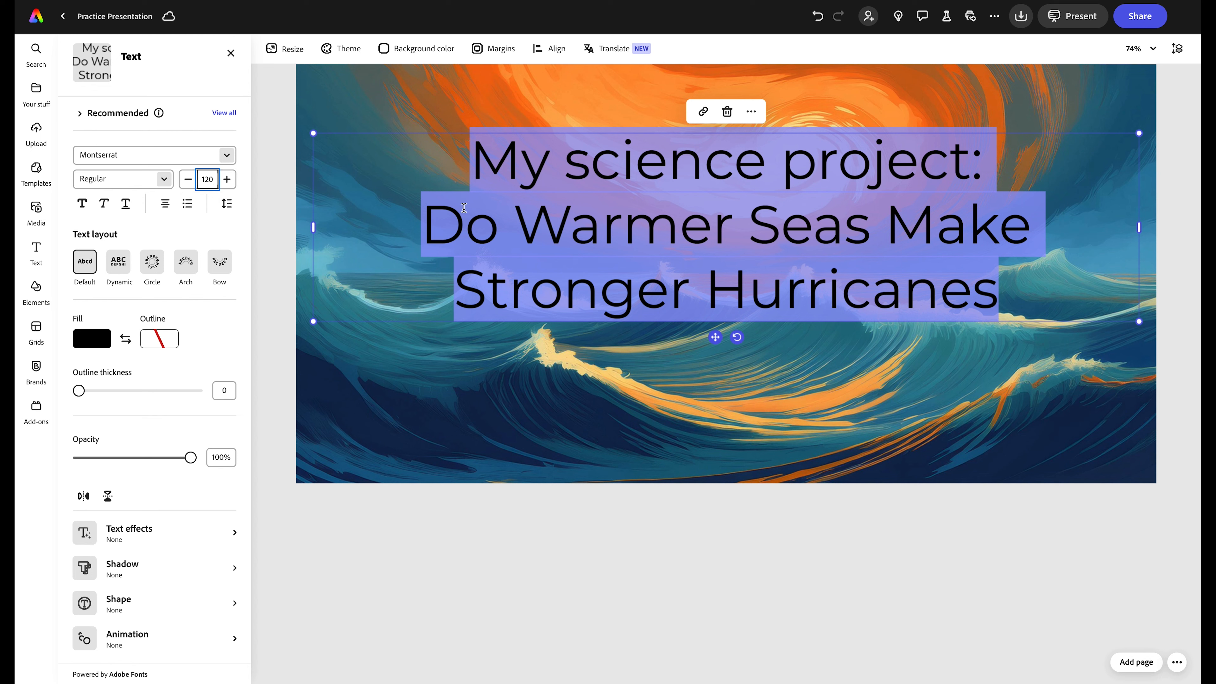
pyautogui.scroll(2, 550, 191)
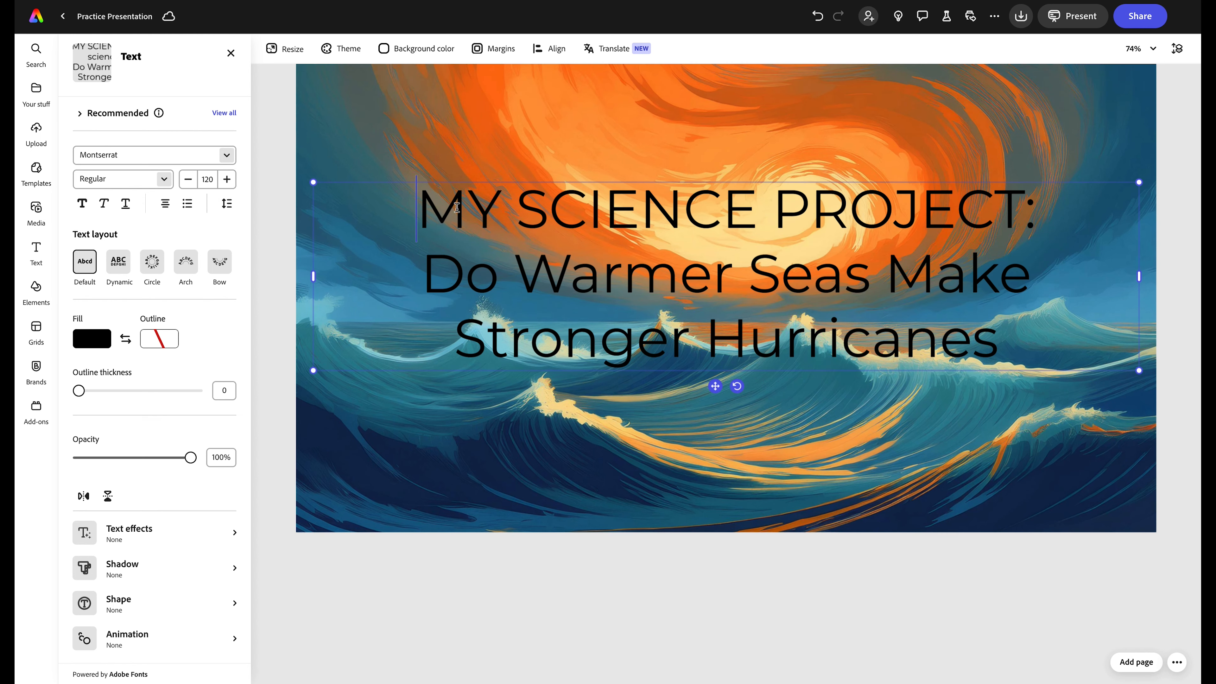
# - Bold the 'MY SCIENCE PROJECT:' line and add a question mark after 'Hurricanes'
pyautogui.moveTo(417, 207); pyautogui.dragTo(1037, 211)
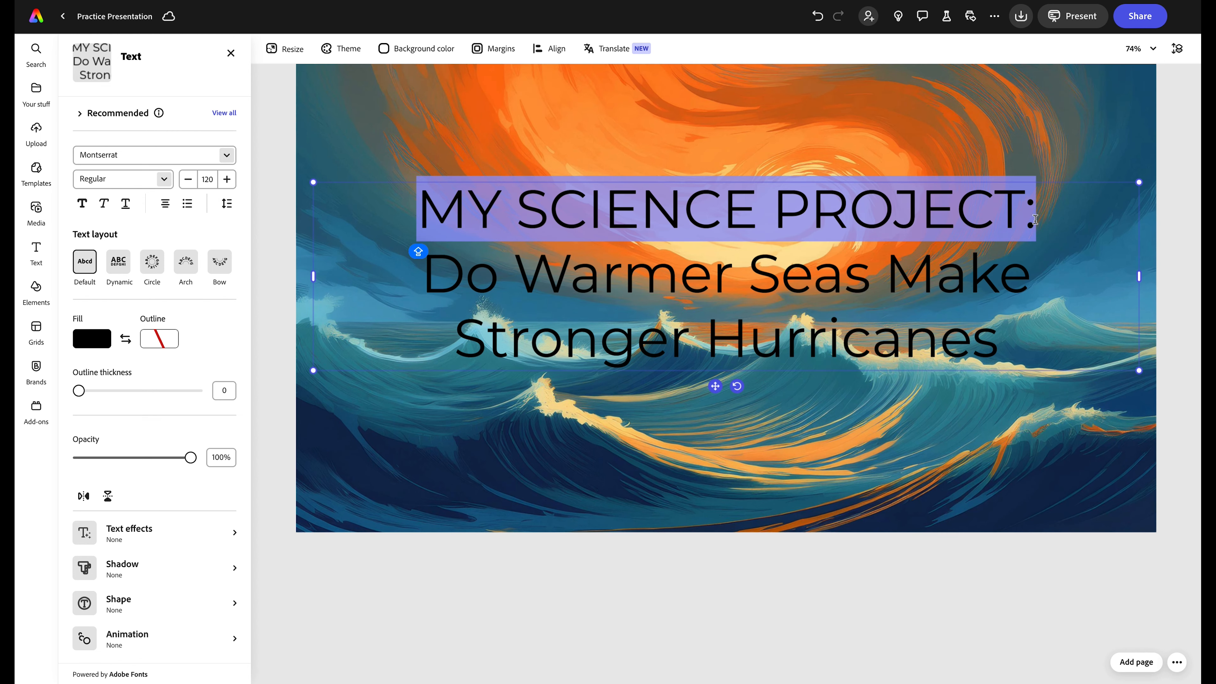
pyautogui.click(82, 203)
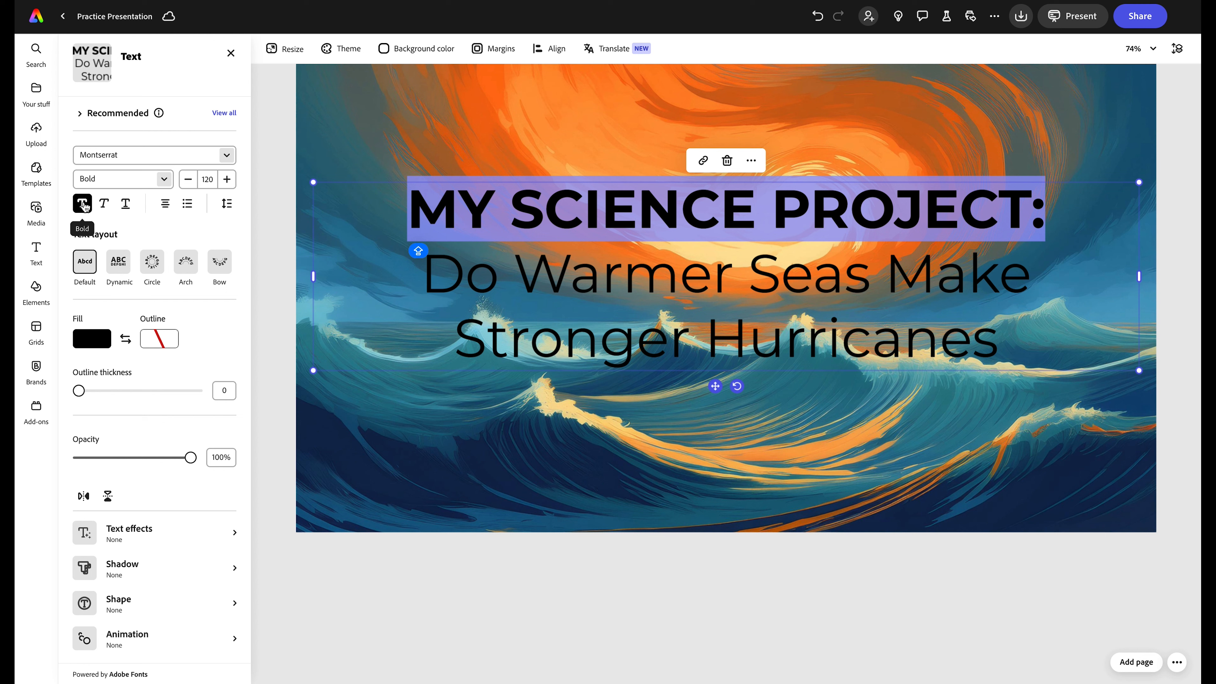
pyautogui.click(445, 288)
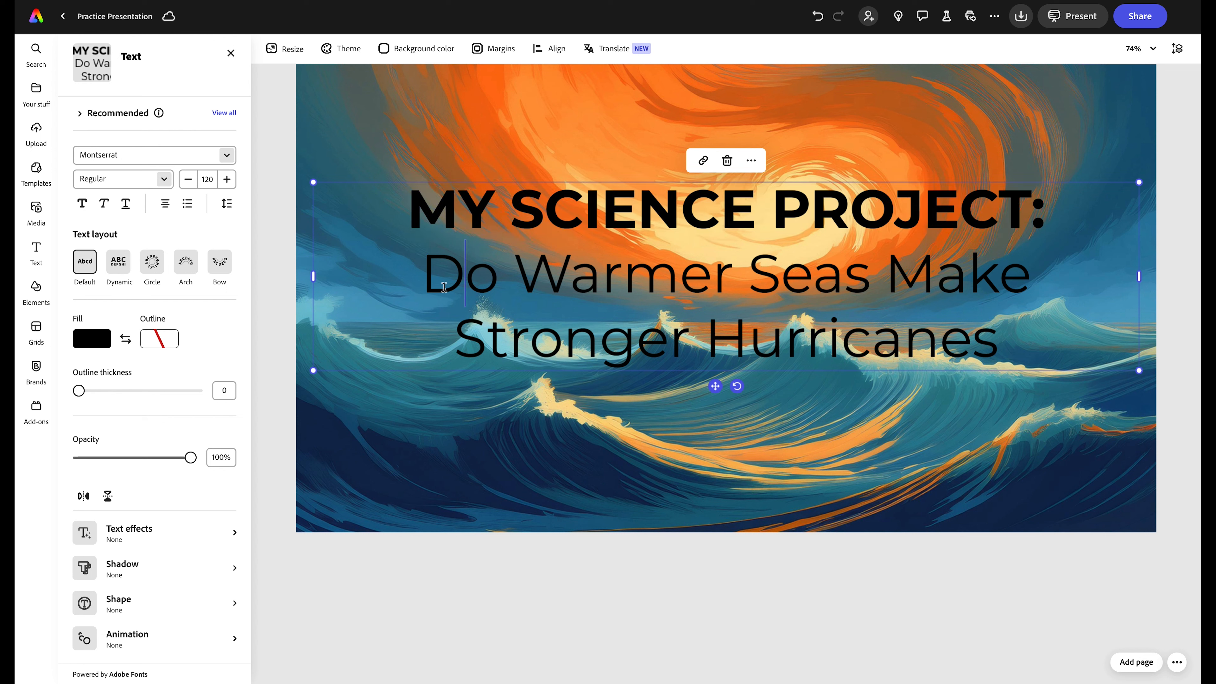
pyautogui.click(1007, 321)
pyautogui.write('?')
pyautogui.moveTo(1014, 337); pyautogui.dragTo(433, 297)
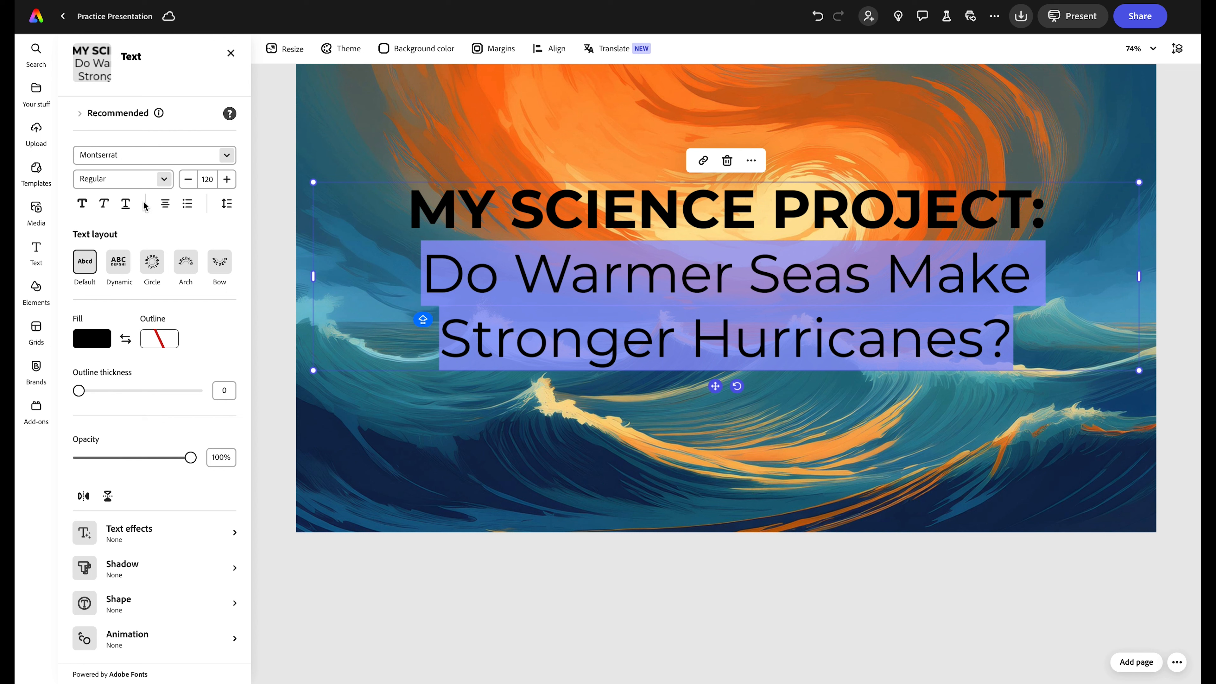
# - Left-align the title and make all its text white
pyautogui.click(165, 205)
pyautogui.click(135, 237)
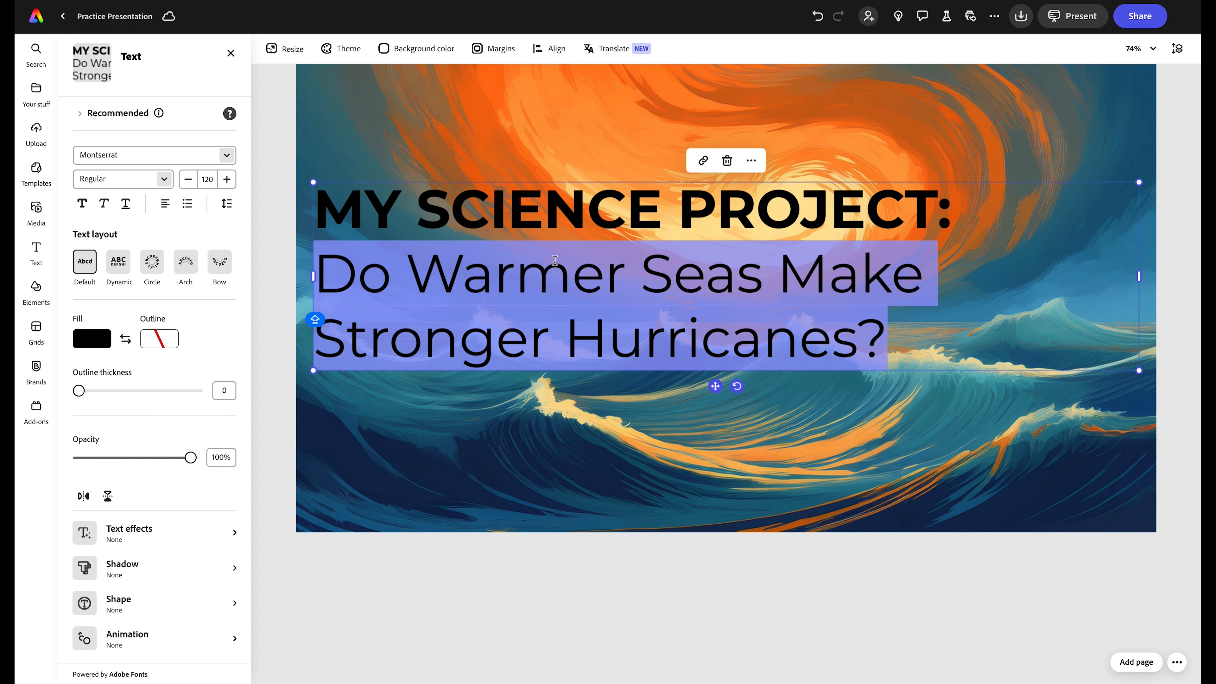
pyautogui.hotkey('ctrl', 'a')
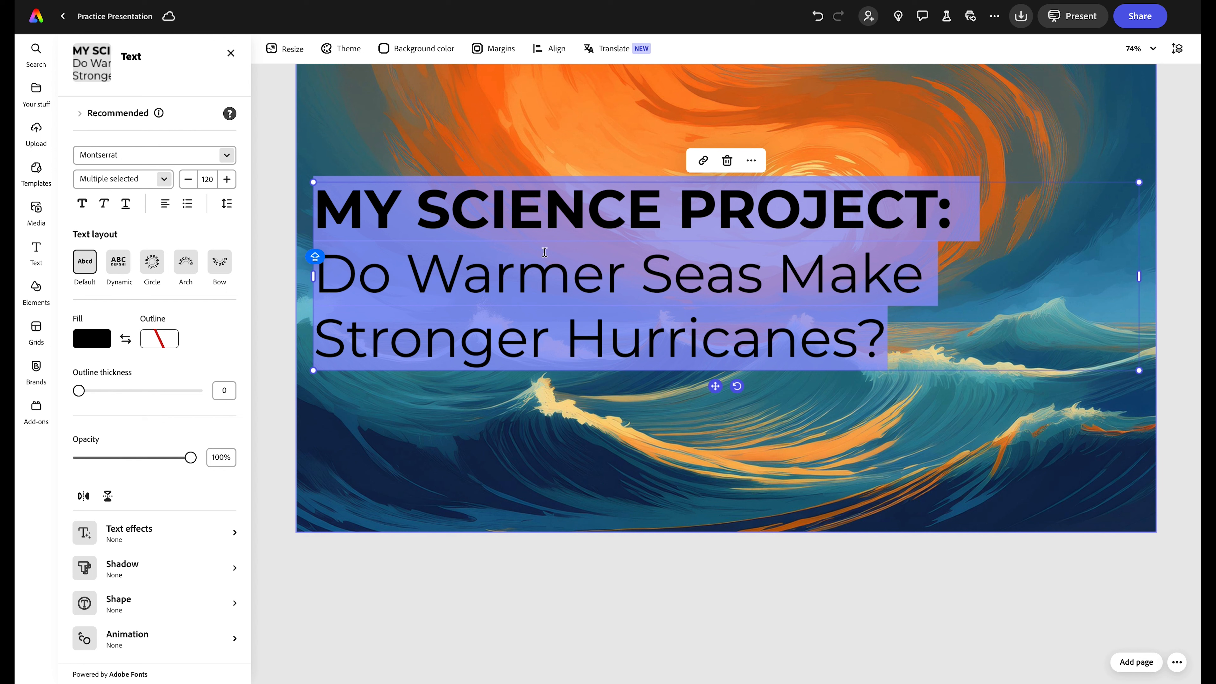
pyautogui.click(92, 339)
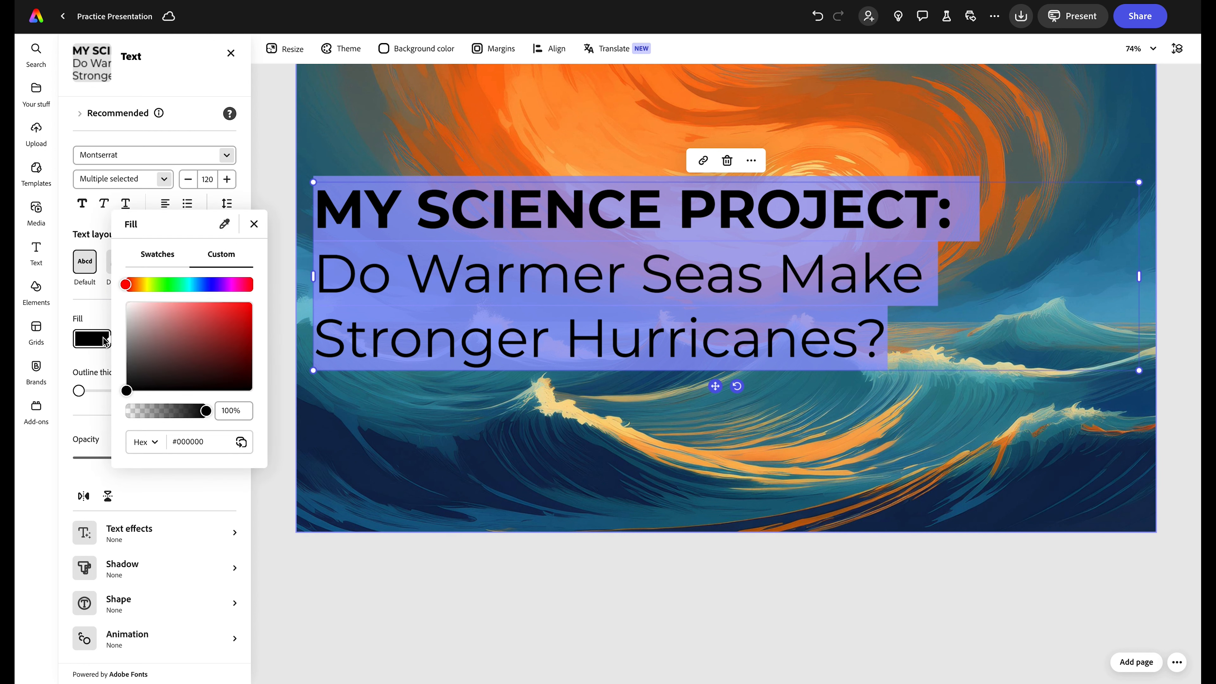
pyautogui.moveTo(158, 302); pyautogui.dragTo(100, 304)
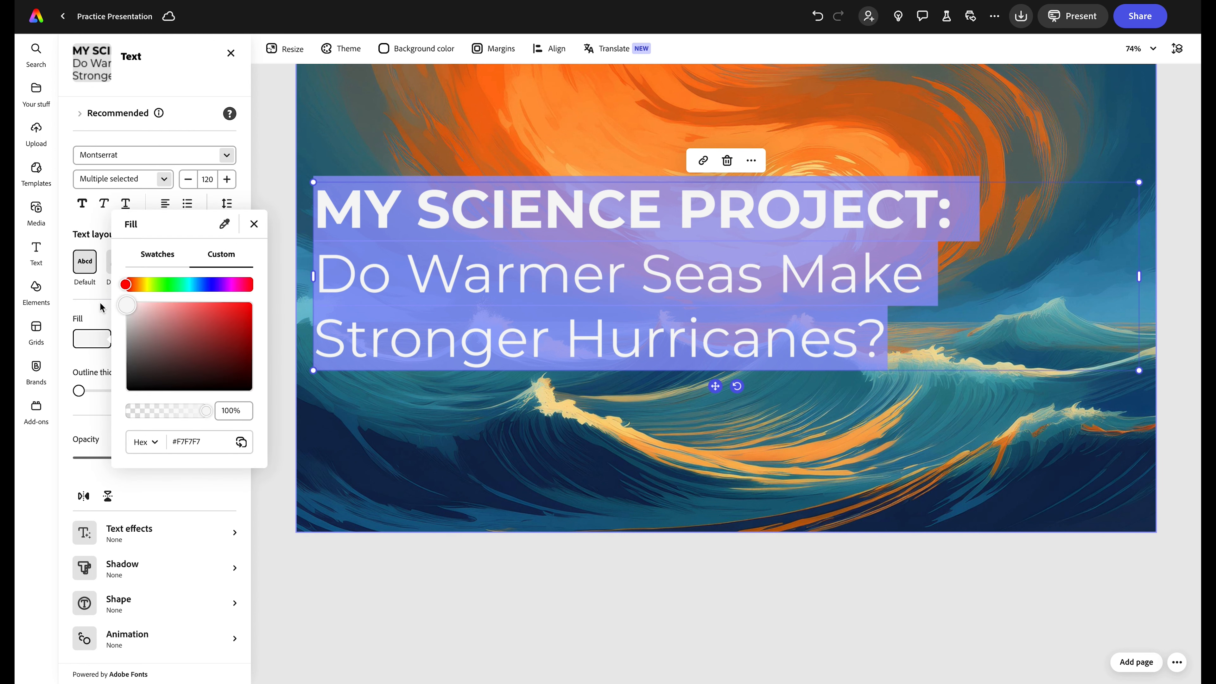
pyautogui.click(523, 397)
pyautogui.press('Escape')
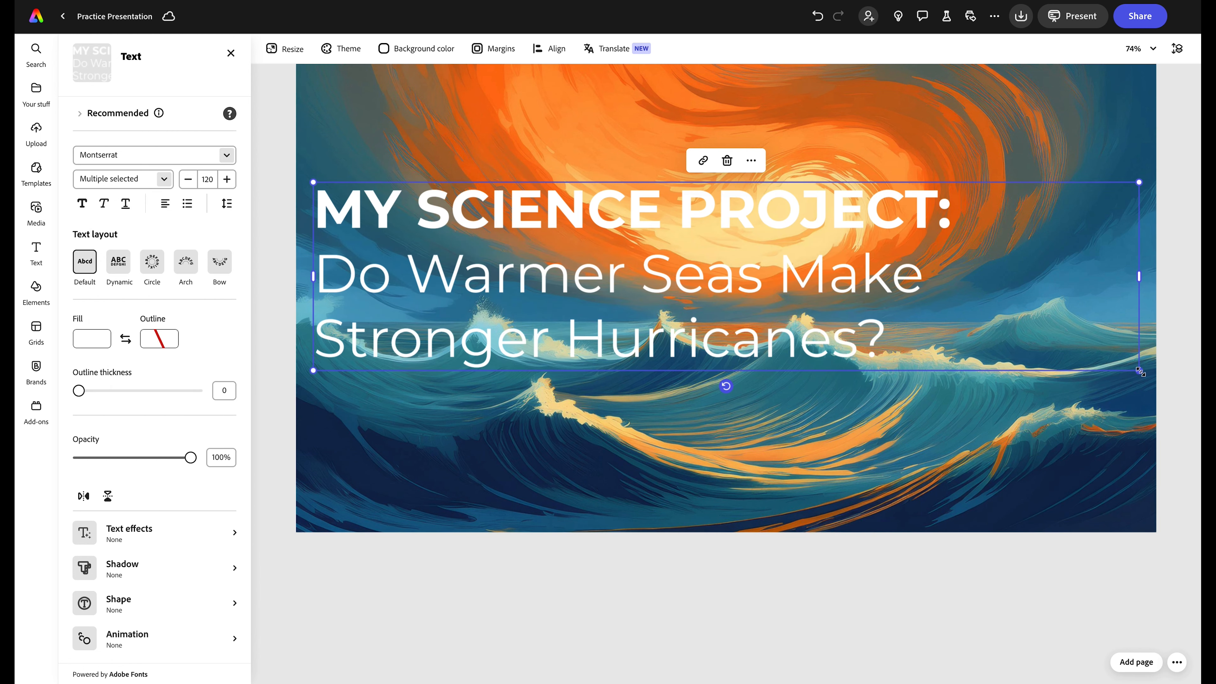
# - Narrow the title box slightly and move it further right on the slide
pyautogui.moveTo(1140, 372); pyautogui.dragTo(1122, 398)
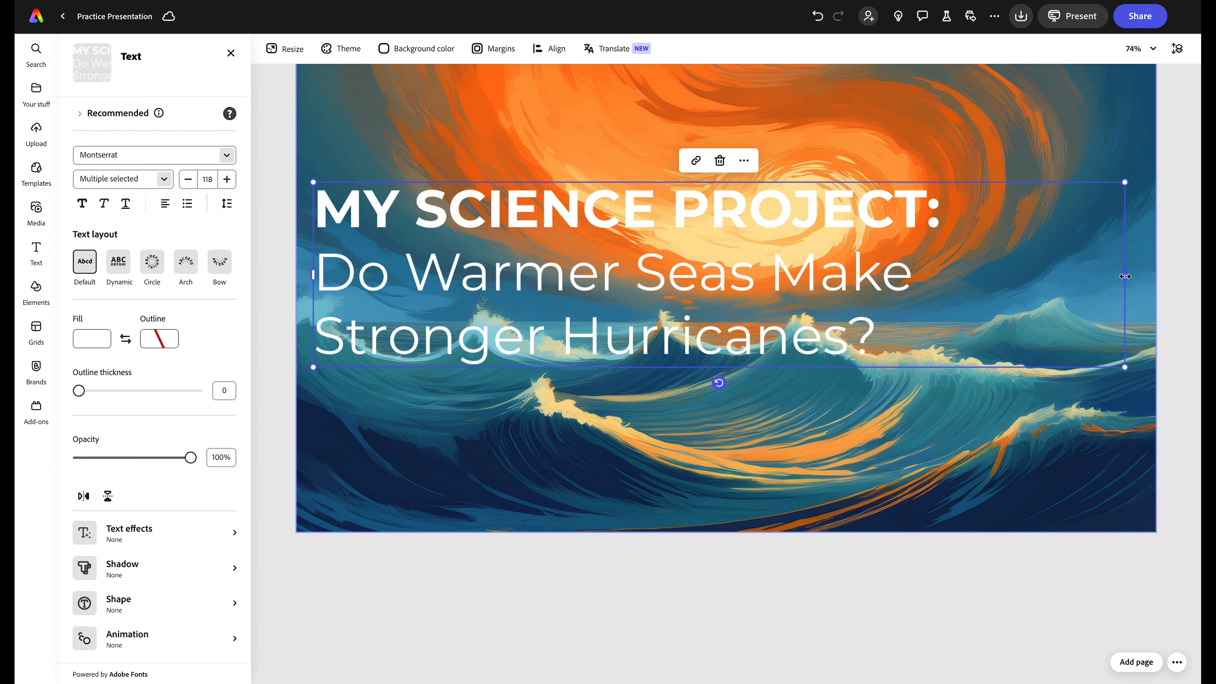
pyautogui.moveTo(1125, 277); pyautogui.dragTo(952, 264)
pyautogui.click(871, 397)
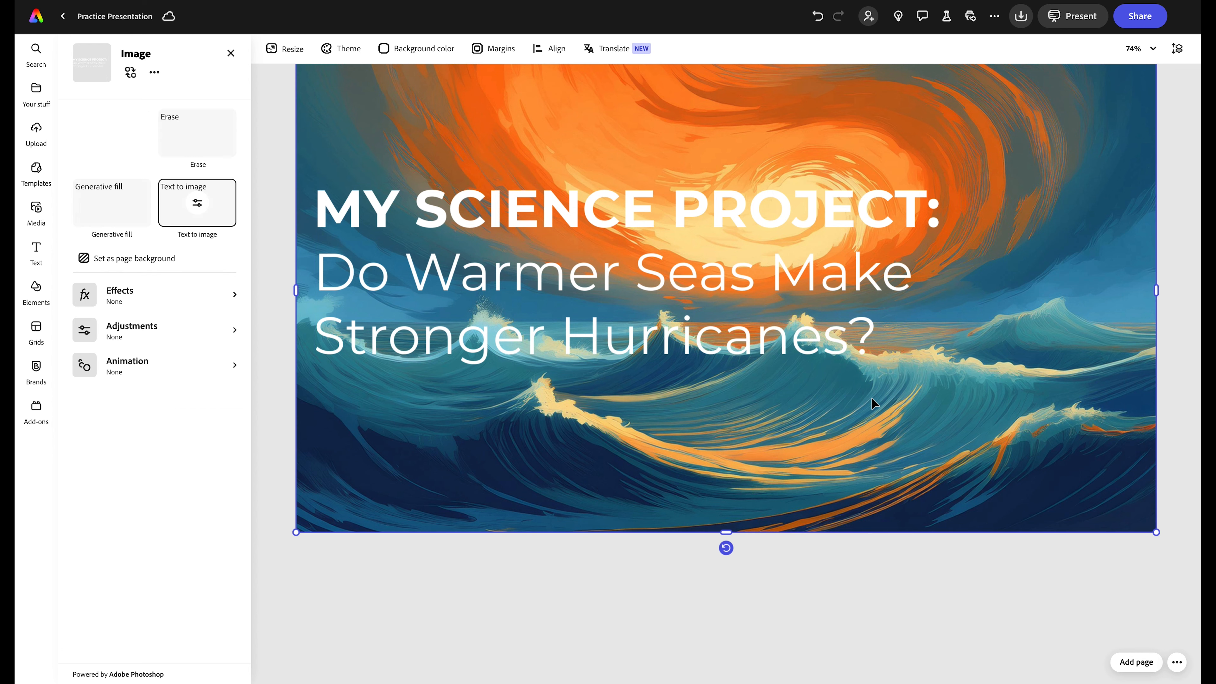
pyautogui.click(533, 198)
pyautogui.moveTo(534, 198); pyautogui.dragTo(626, 199)
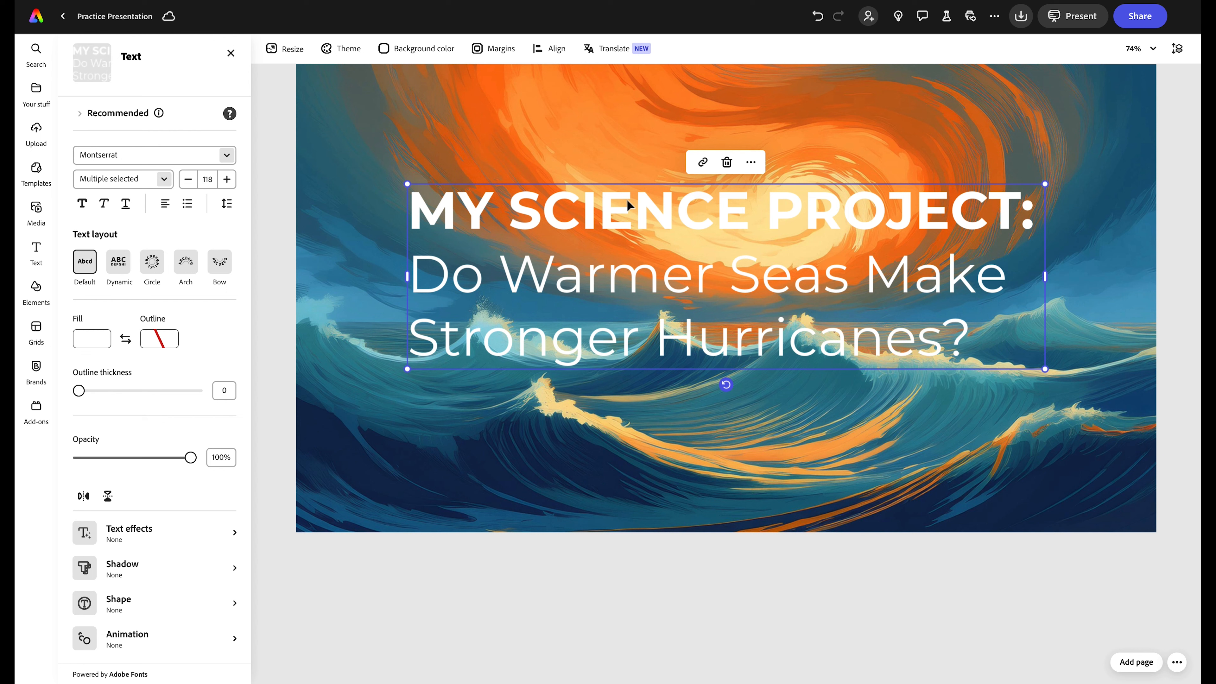
# - Add a rectangle shape and resize it to cover the whole title area
pyautogui.click(35, 287)
pyautogui.click(237, 80)
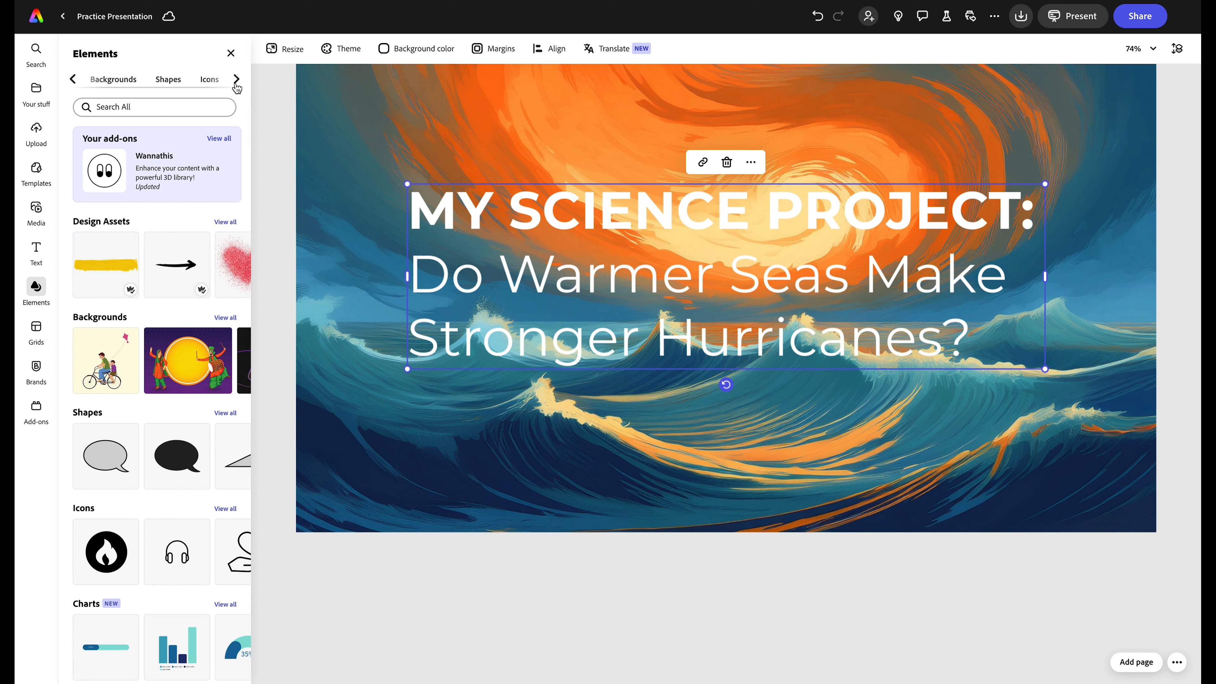
pyautogui.click(167, 80)
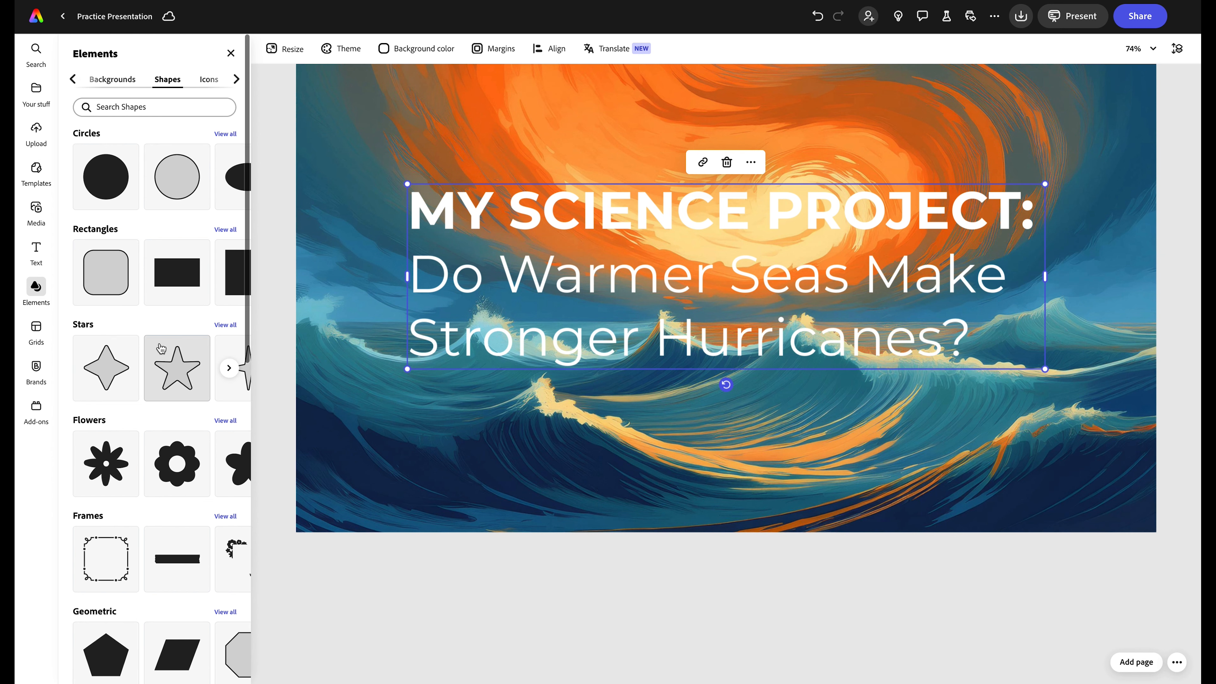
pyautogui.click(166, 274)
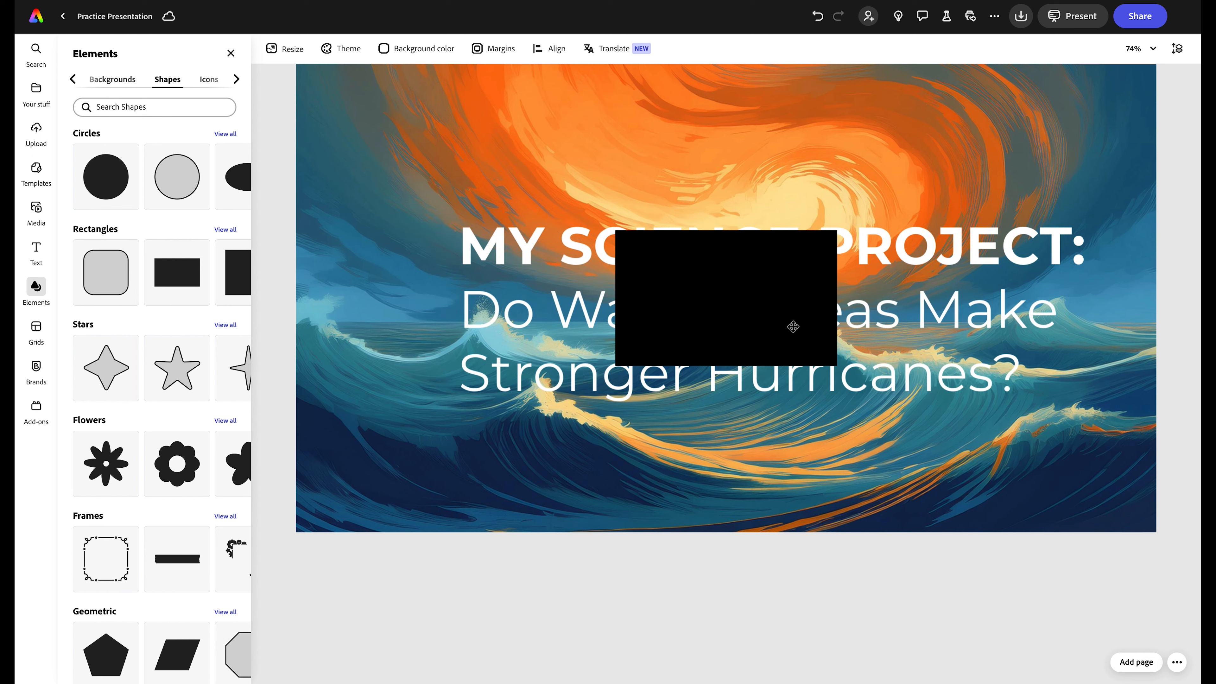
pyautogui.click(700, 291)
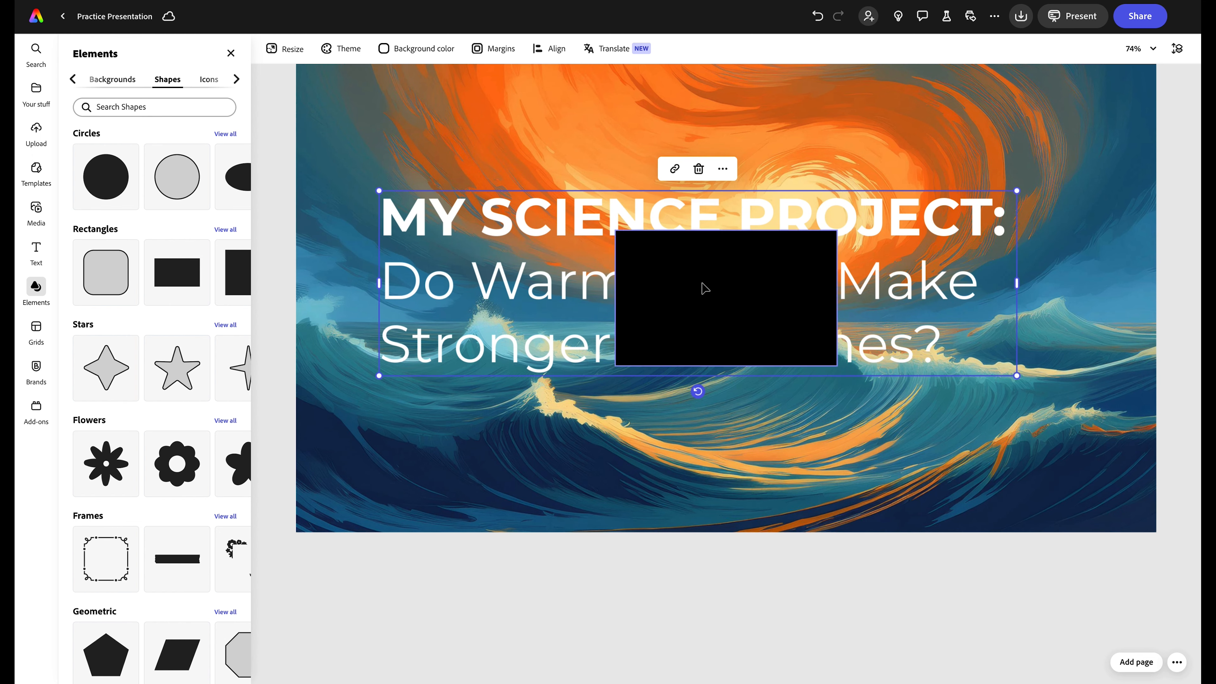
pyautogui.moveTo(700, 288); pyautogui.dragTo(465, 249)
pyautogui.click(488, 334)
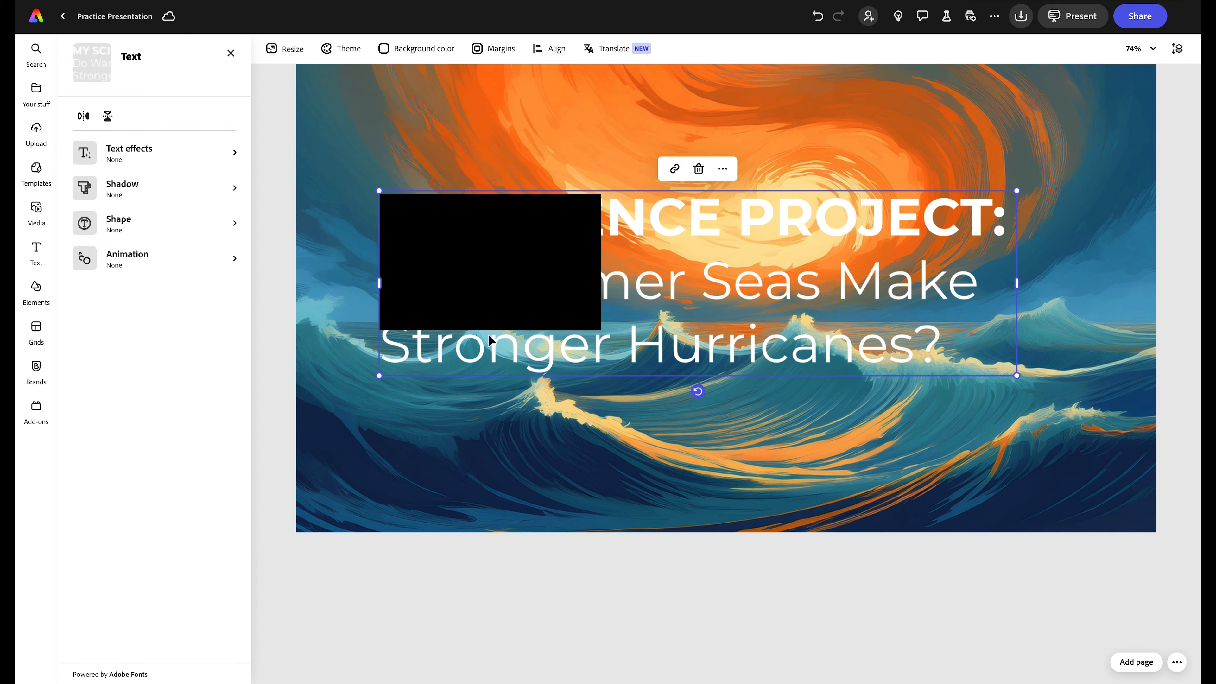
pyautogui.click(491, 319)
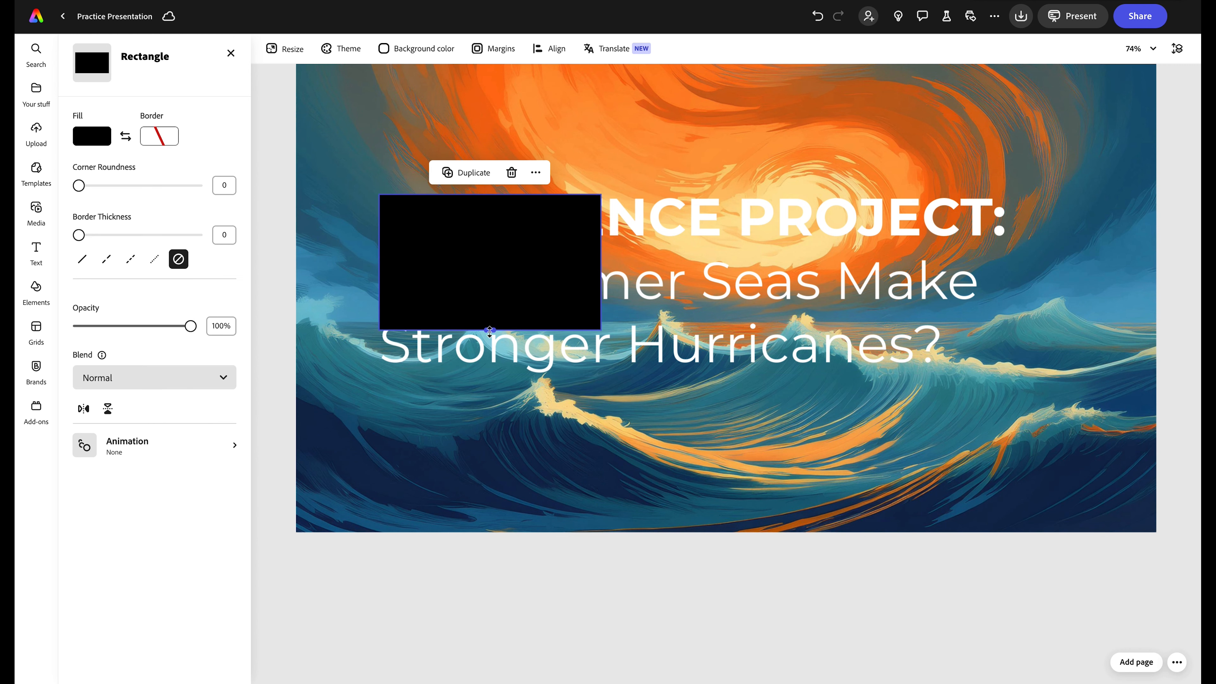
pyautogui.moveTo(490, 330); pyautogui.dragTo(495, 375)
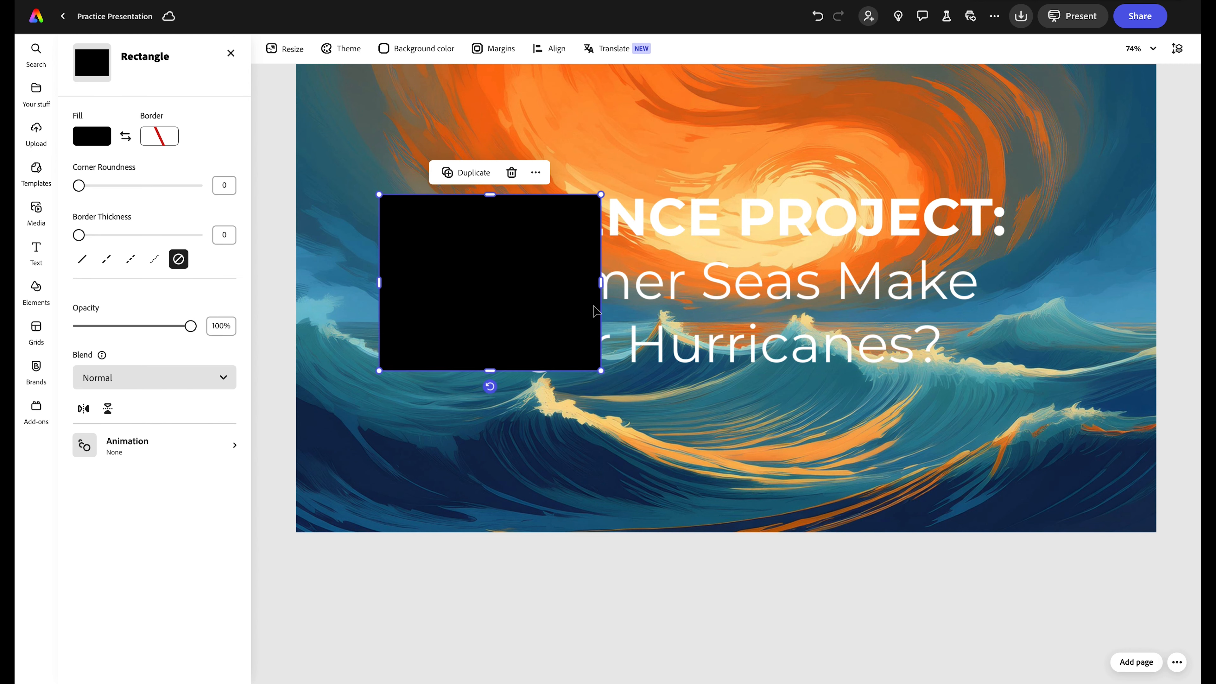
pyautogui.moveTo(601, 283); pyautogui.dragTo(1024, 302)
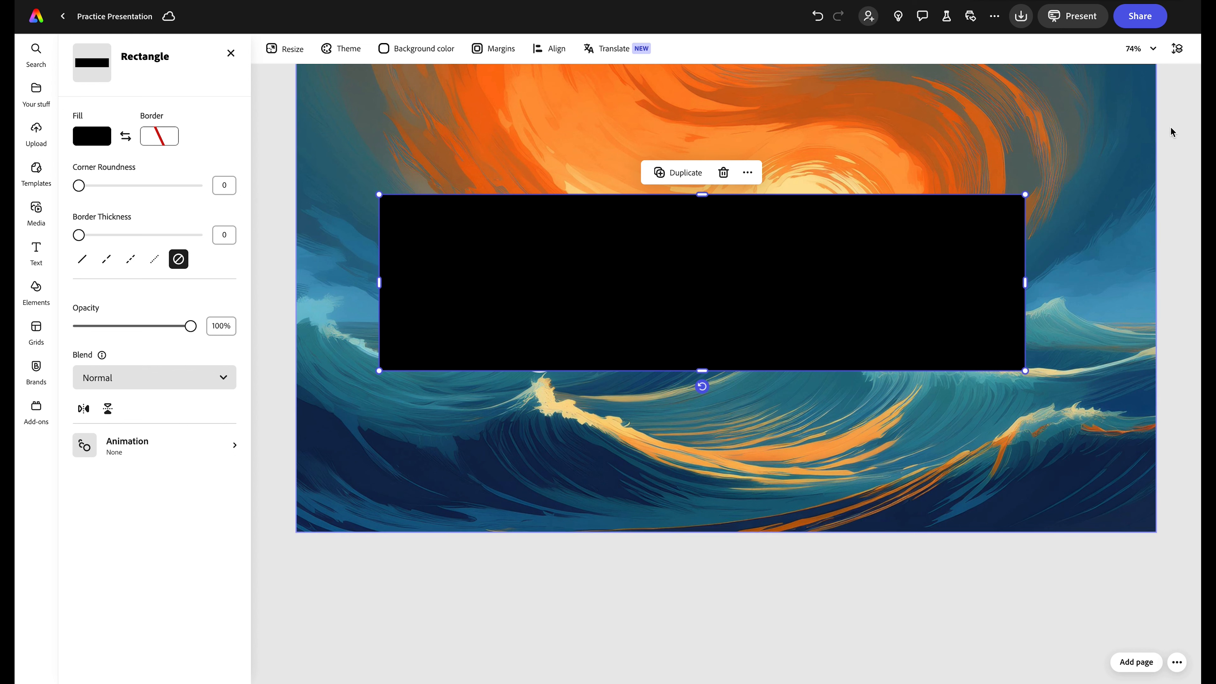
# - Send the rectangle behind the title, fill it with the sampled teal #1F657E, and lower its opacity to about 83%
pyautogui.click(1179, 50)
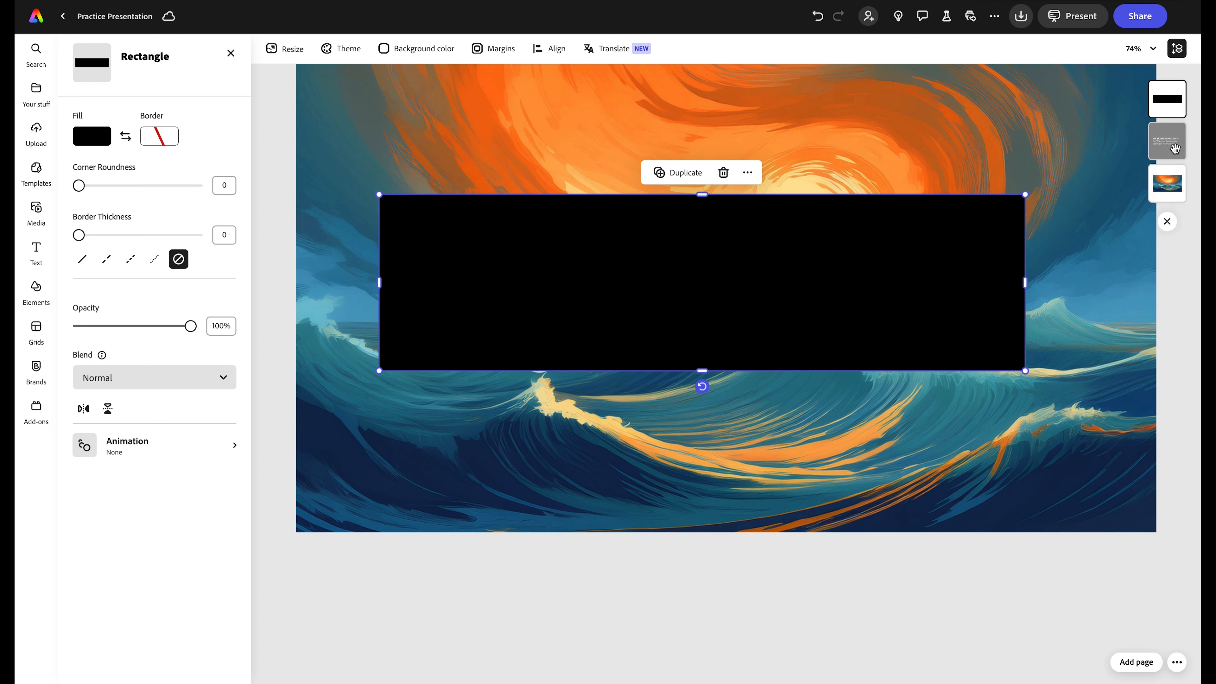
pyautogui.moveTo(1171, 106); pyautogui.dragTo(1168, 144)
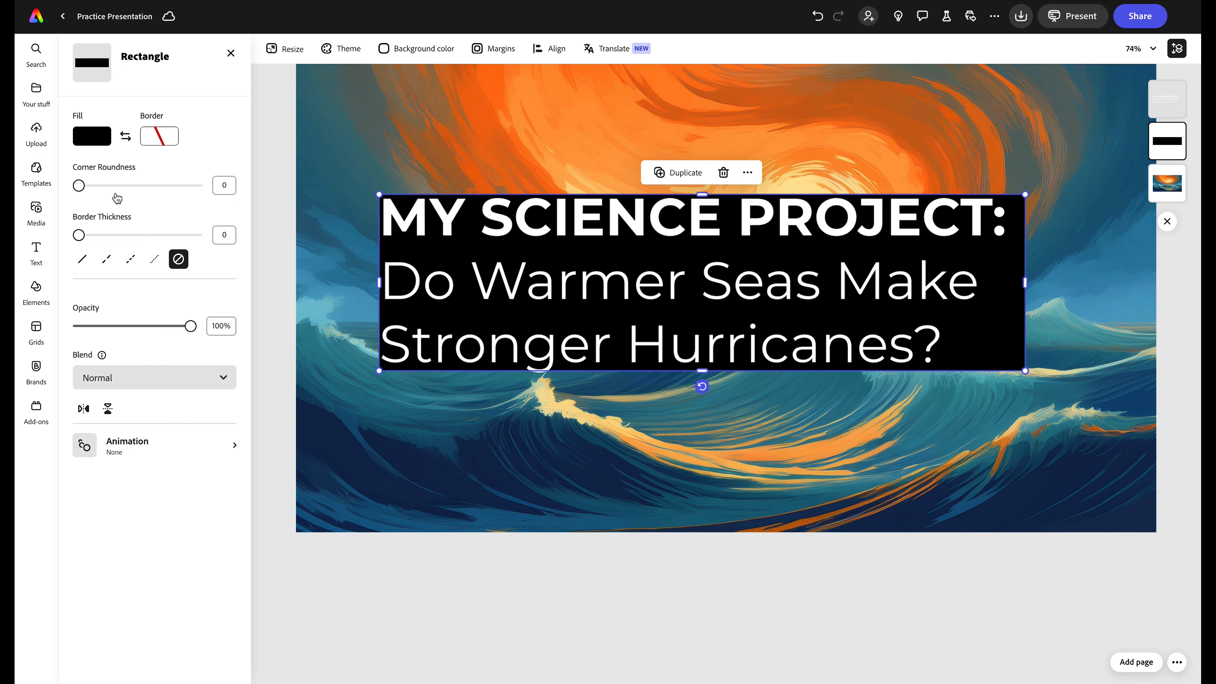
pyautogui.click(92, 136)
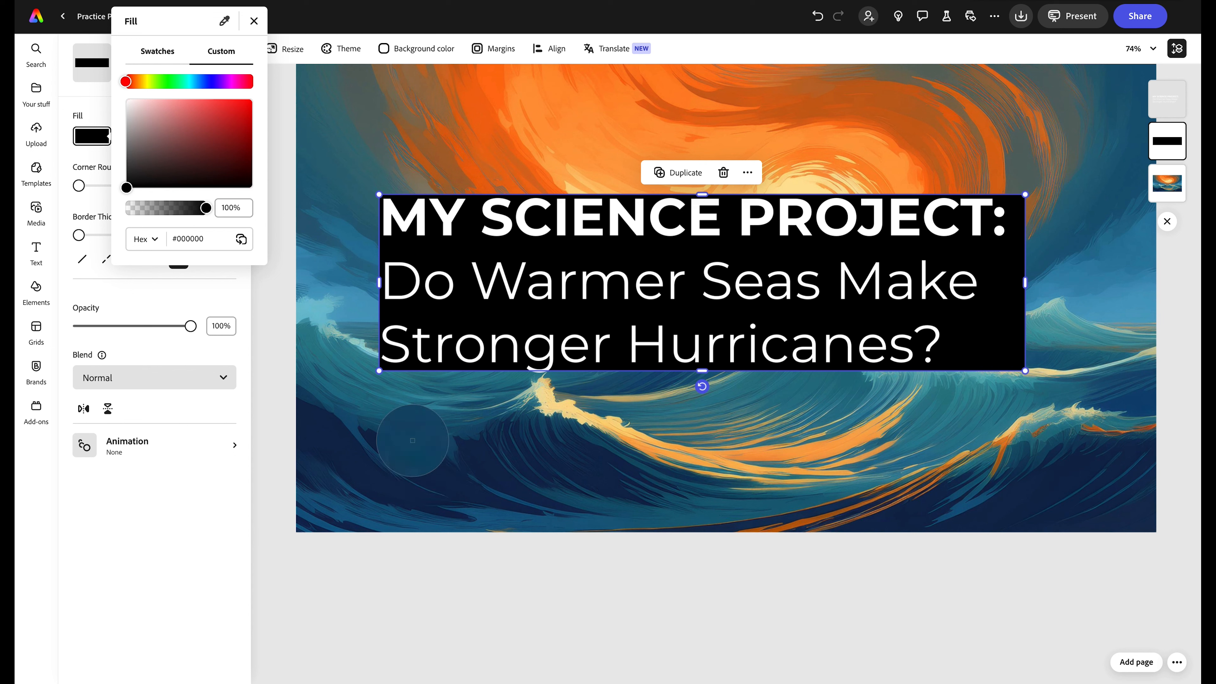
pyautogui.click(406, 410)
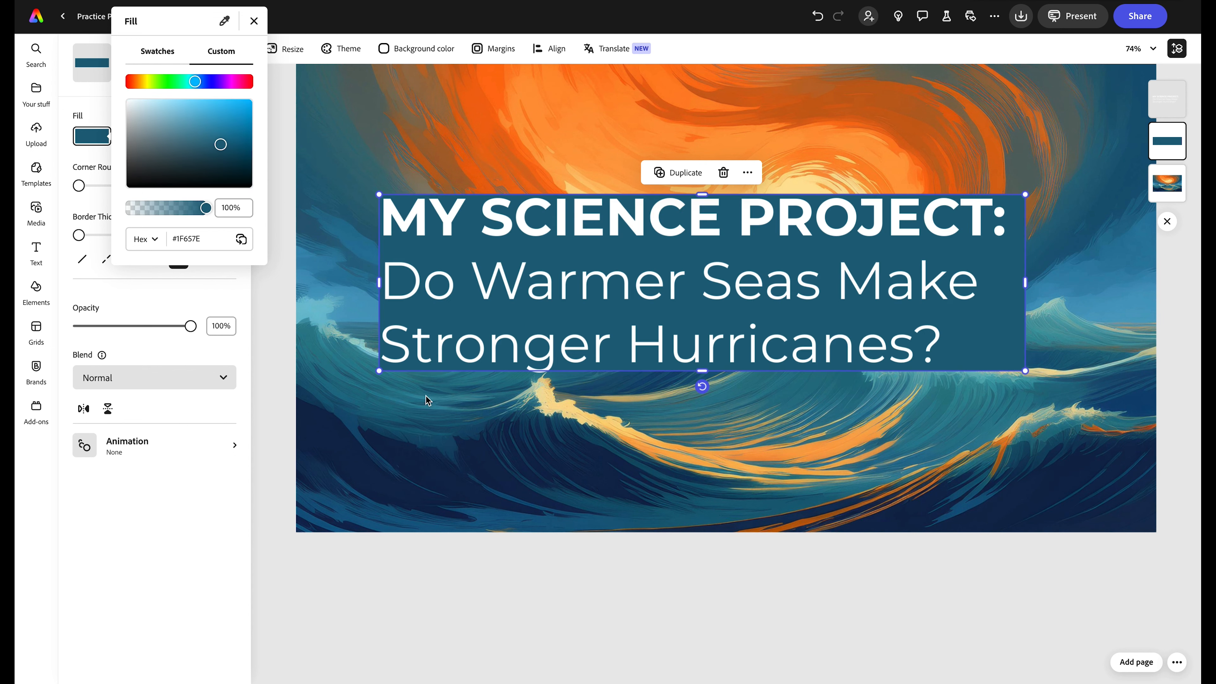
pyautogui.click(253, 21)
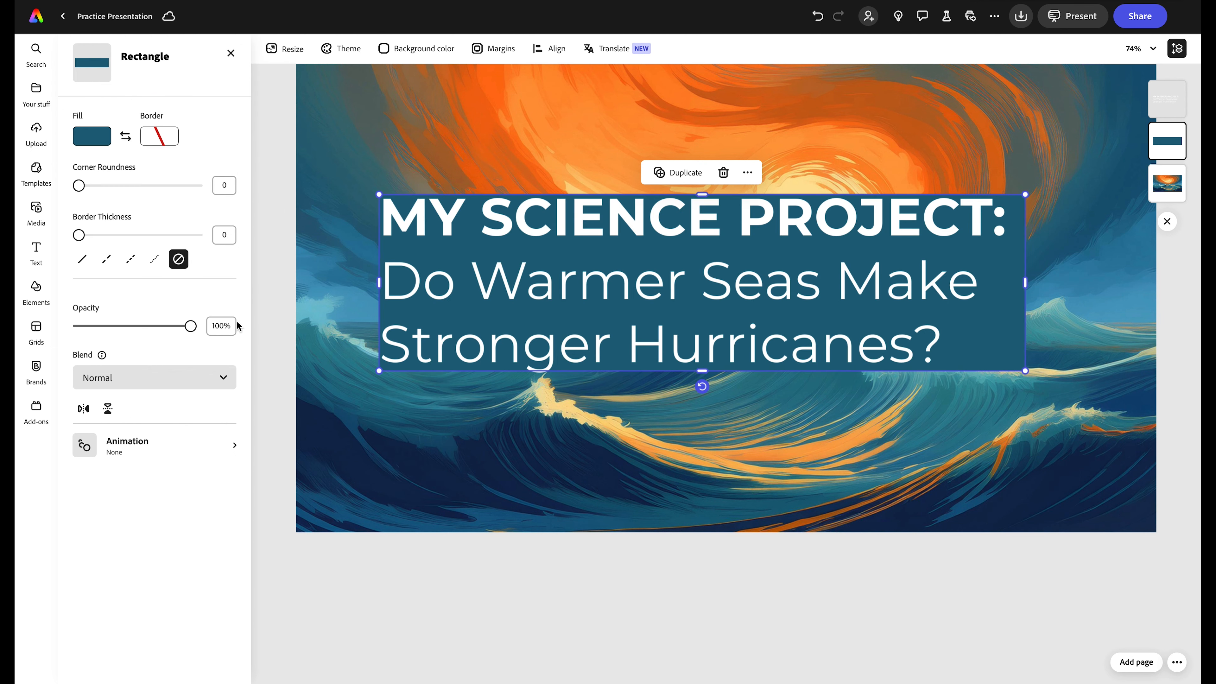
pyautogui.moveTo(191, 331); pyautogui.dragTo(176, 332)
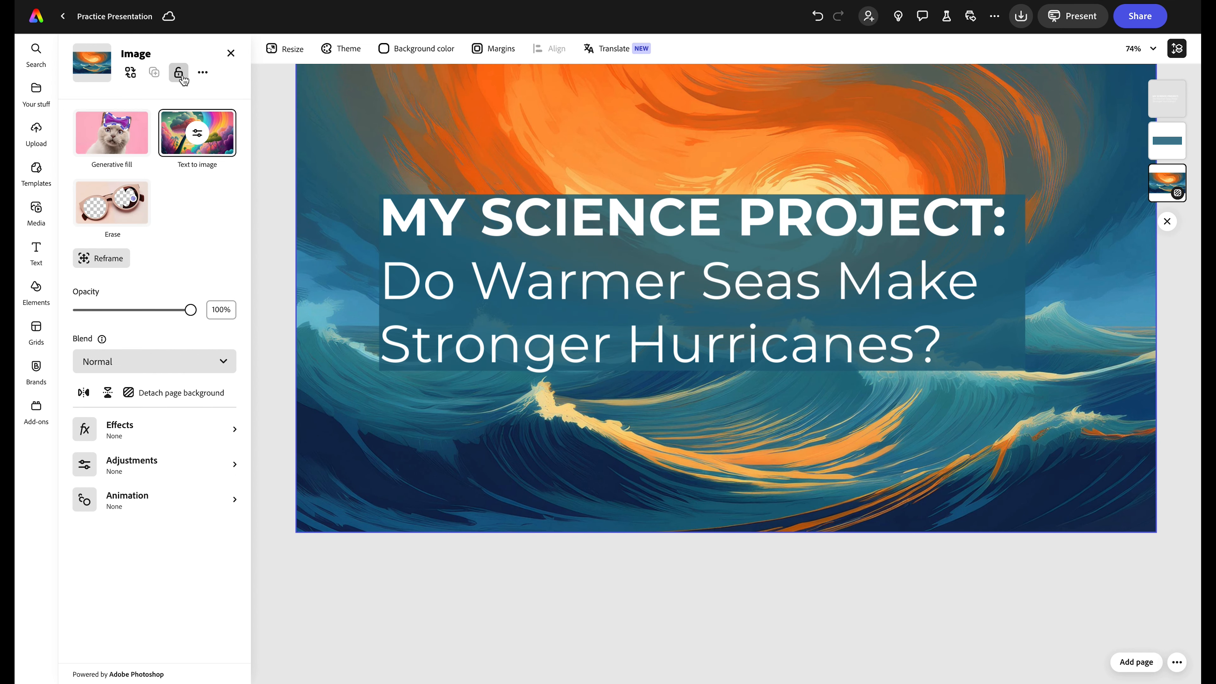
# - Lock the hurricane background image and group the title with its teal rectangle
pyautogui.click(179, 74)
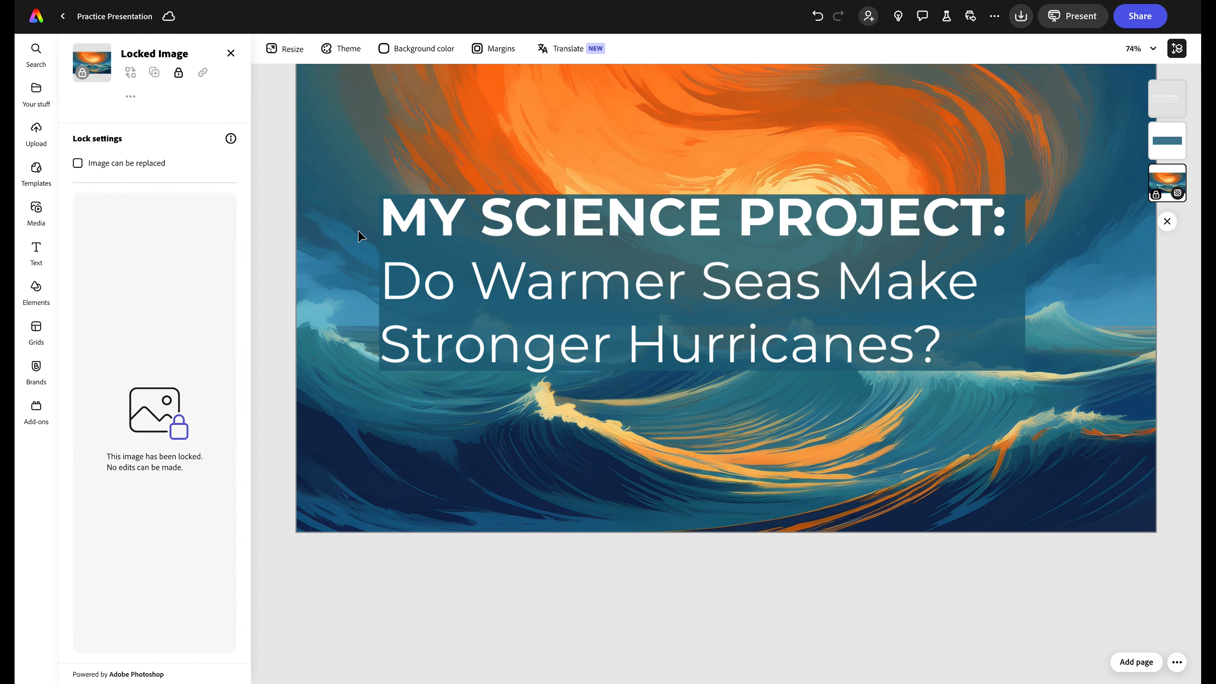
pyautogui.moveTo(1058, 163); pyautogui.dragTo(974, 235)
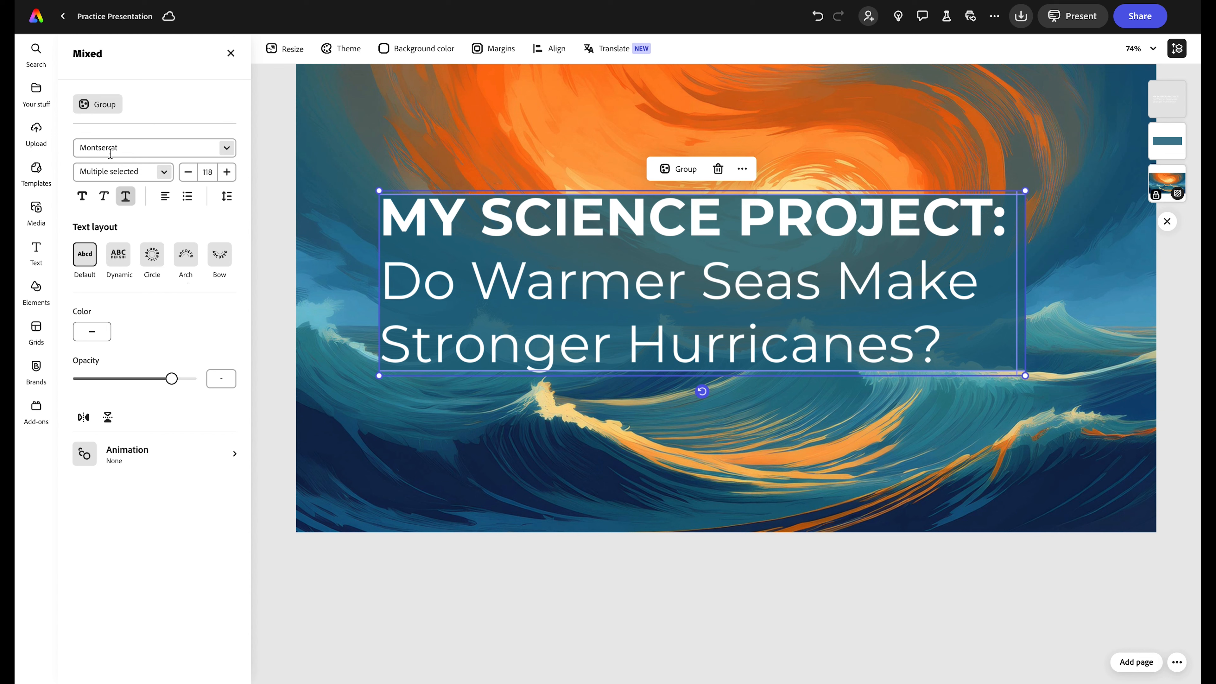
pyautogui.click(100, 109)
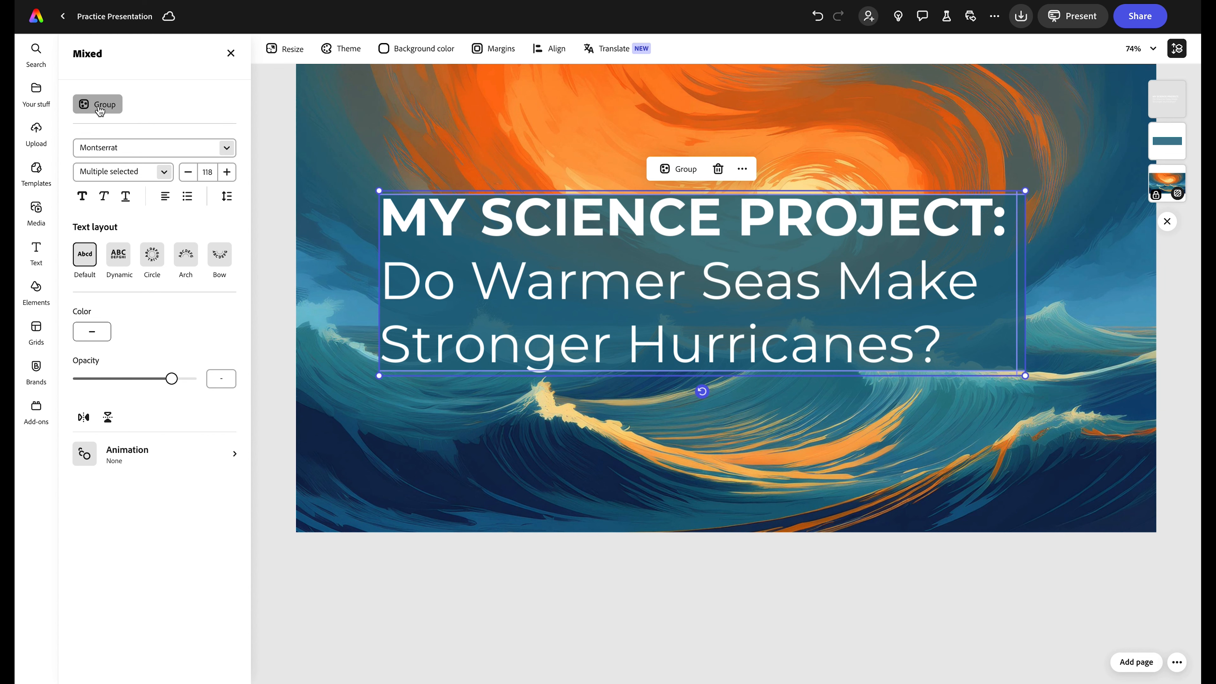
pyautogui.click(460, 128)
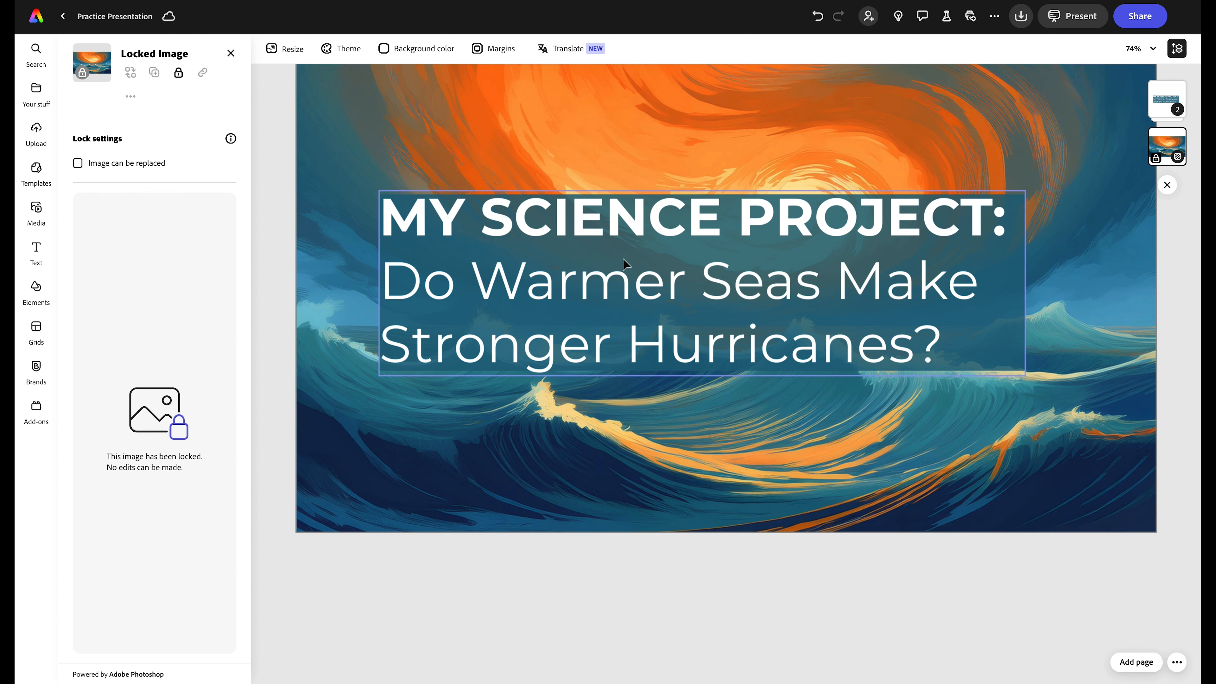
pyautogui.scroll(2, 621, 264)
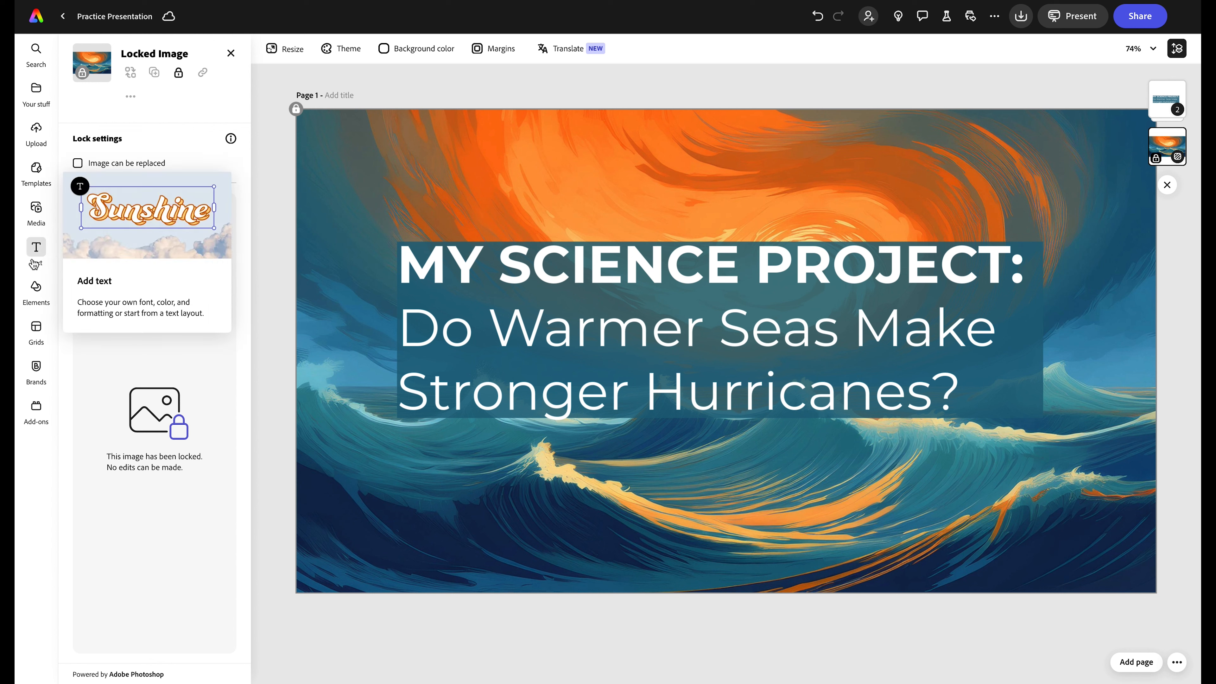
# - Add a new text box below the title containing the author's name
pyautogui.click(36, 249)
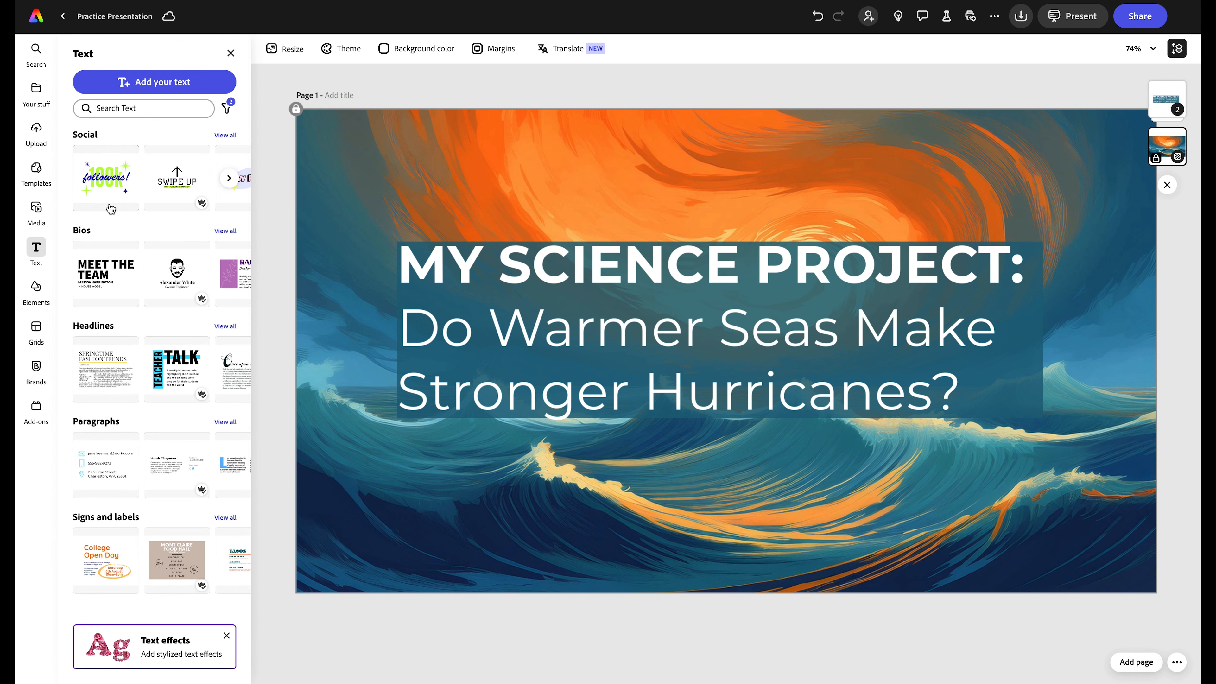
pyautogui.click(152, 82)
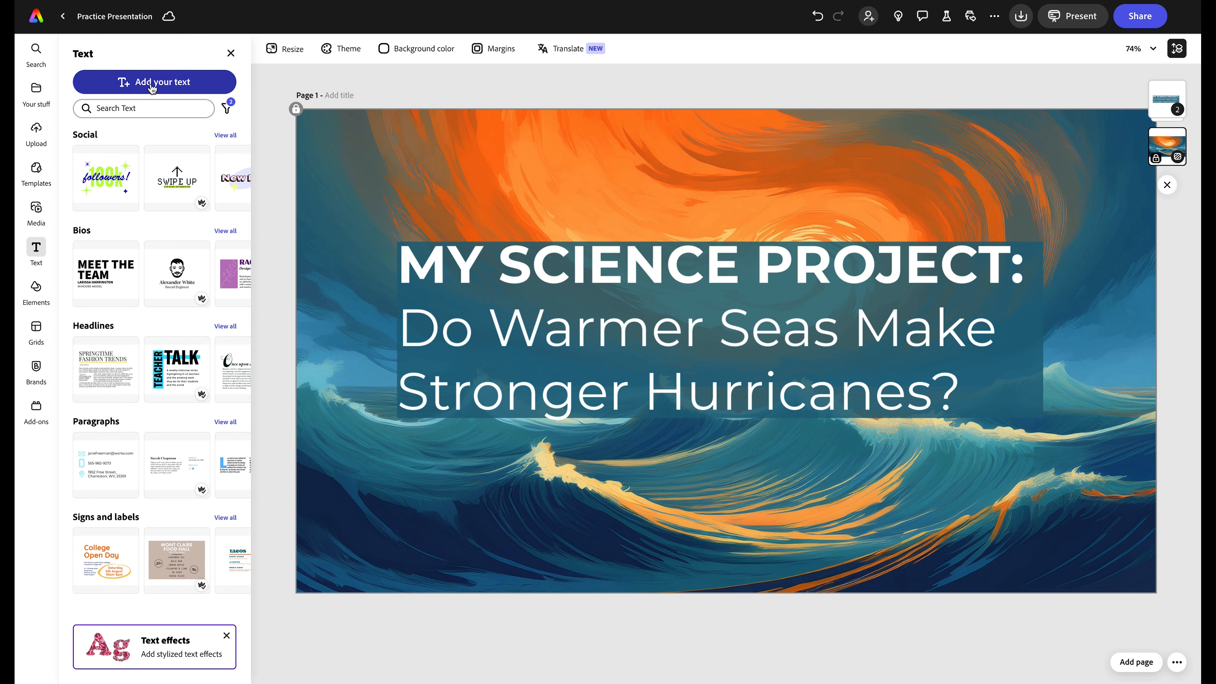
pyautogui.click(165, 178)
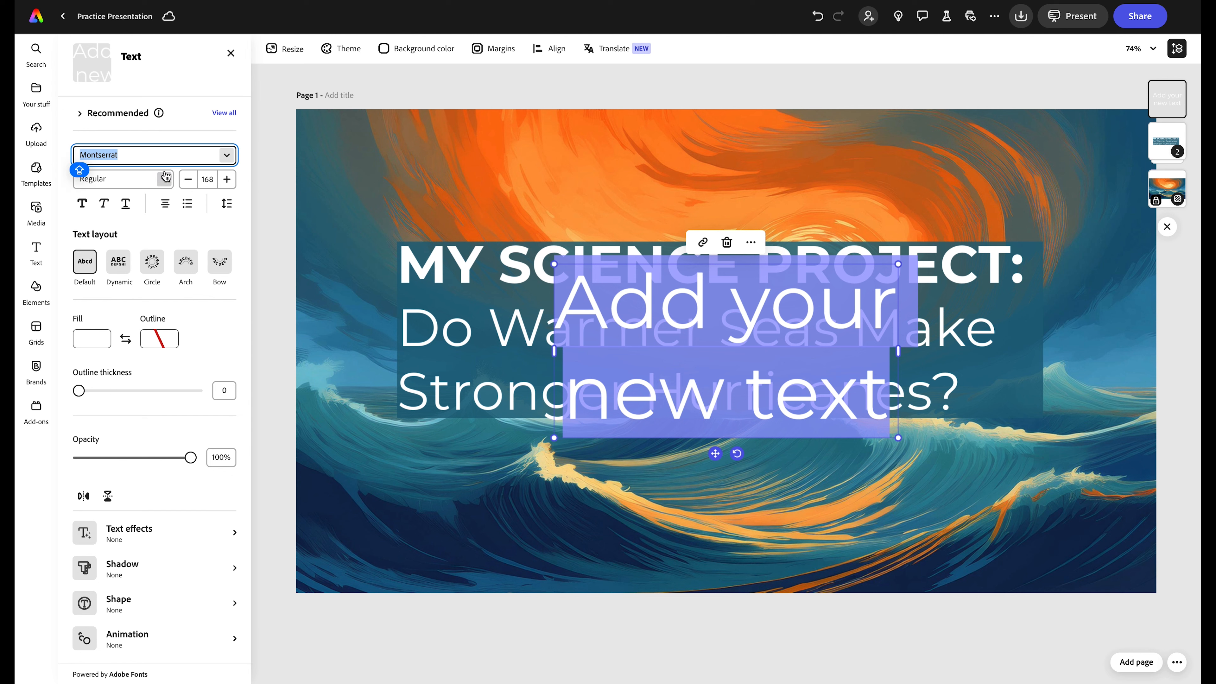
pyautogui.click(655, 467)
pyautogui.moveTo(715, 453); pyautogui.dragTo(900, 531)
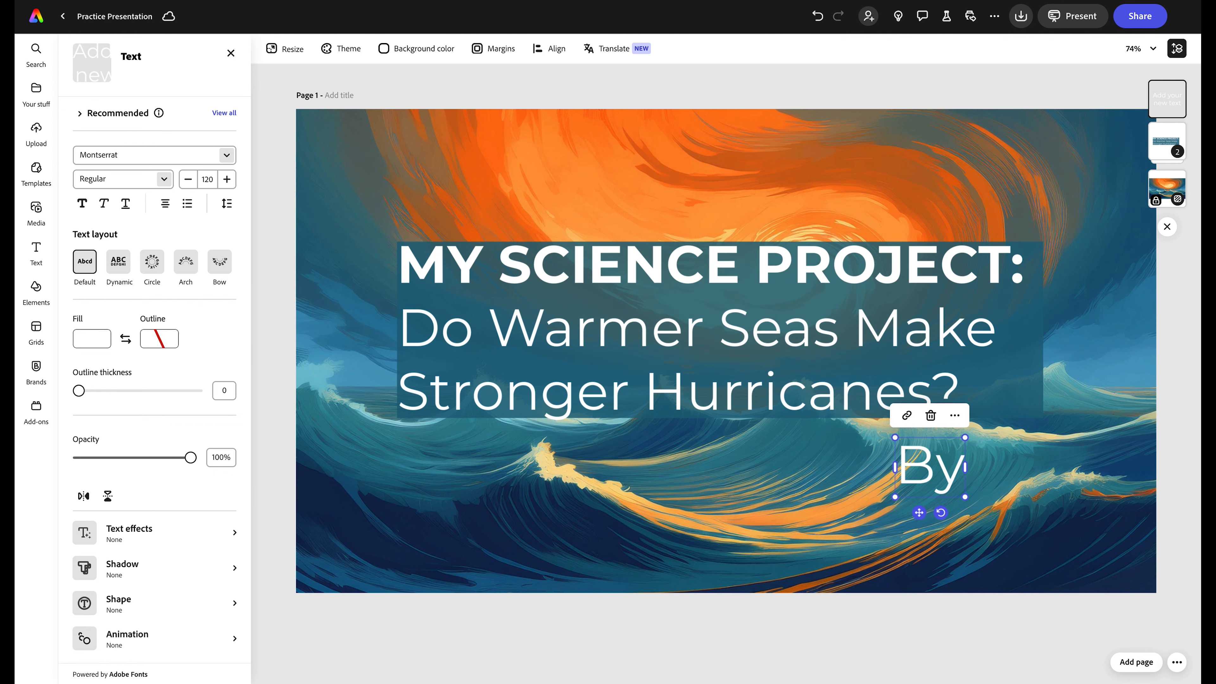
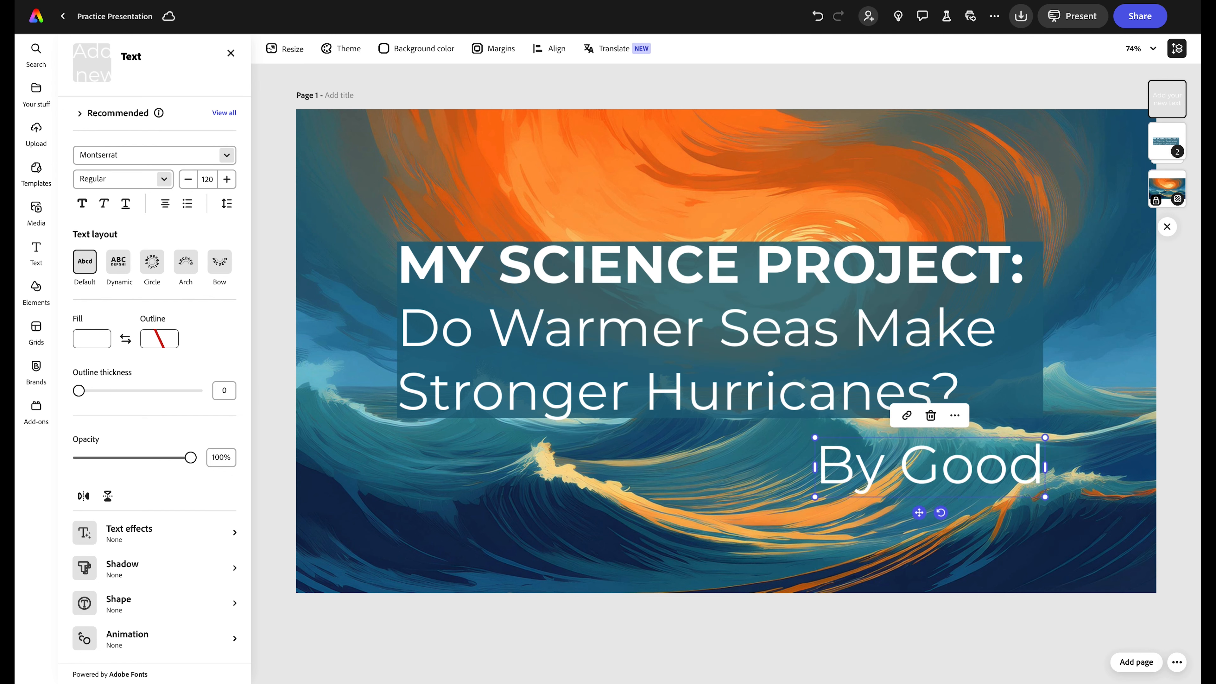
# - Shrink the byline, place it bottom-right on a single line, and make it bold
pyautogui.moveTo(725, 561); pyautogui.dragTo(970, 488)
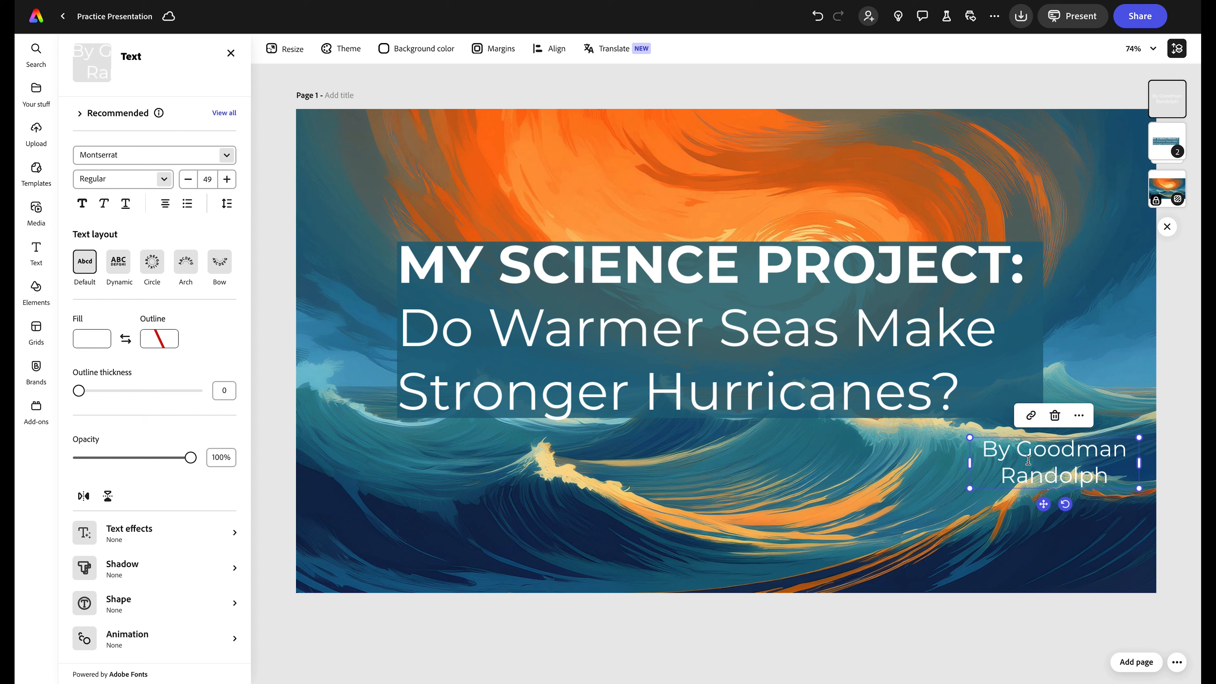
pyautogui.moveTo(1033, 449); pyautogui.dragTo(958, 519)
pyautogui.moveTo(1044, 503); pyautogui.dragTo(912, 587)
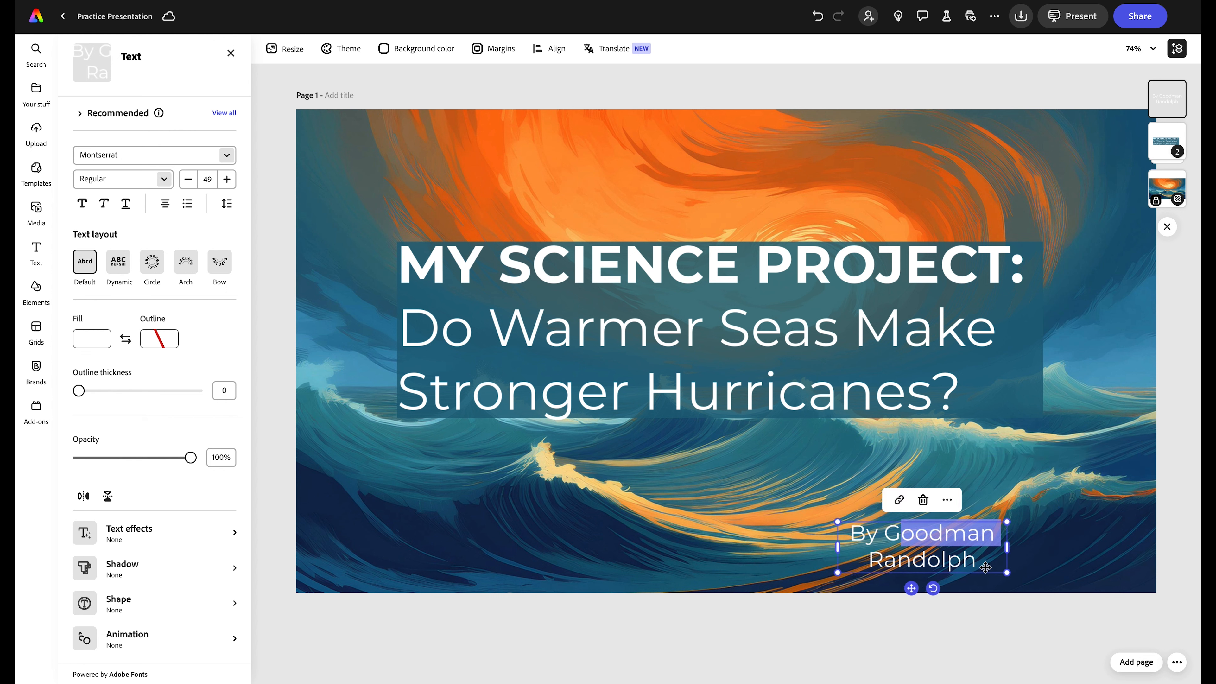
pyautogui.moveTo(1007, 548); pyautogui.dragTo(1102, 543)
pyautogui.click(751, 506)
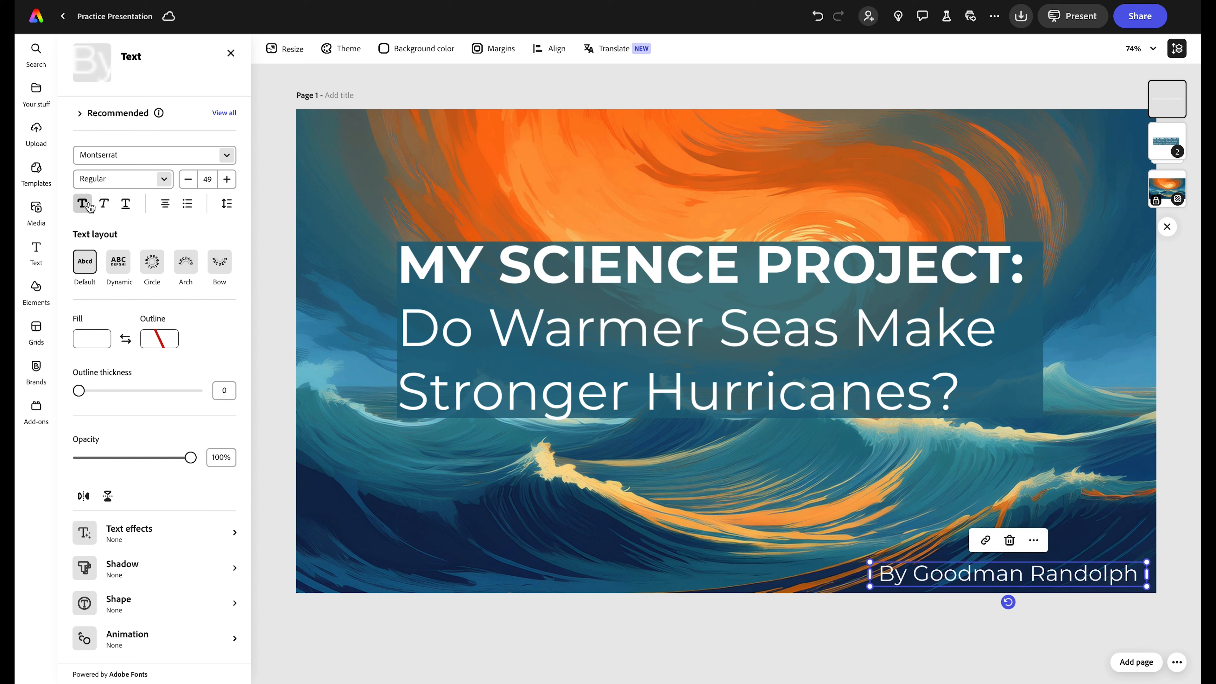
pyautogui.click(82, 203)
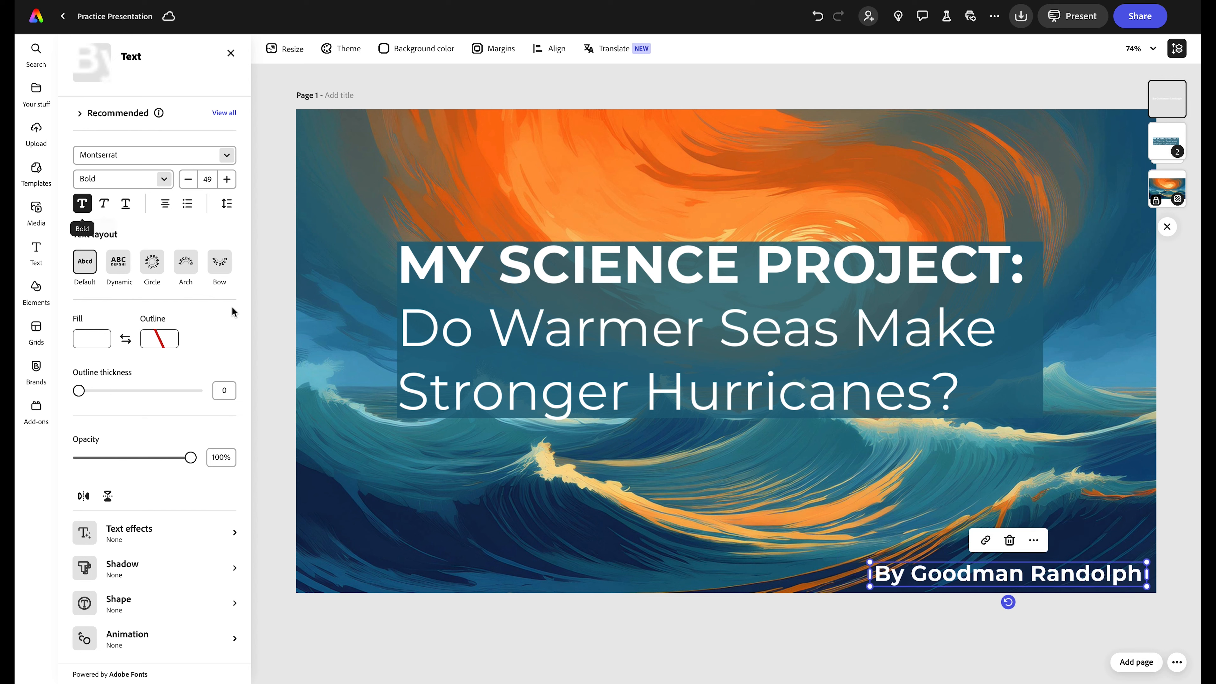
pyautogui.click(463, 512)
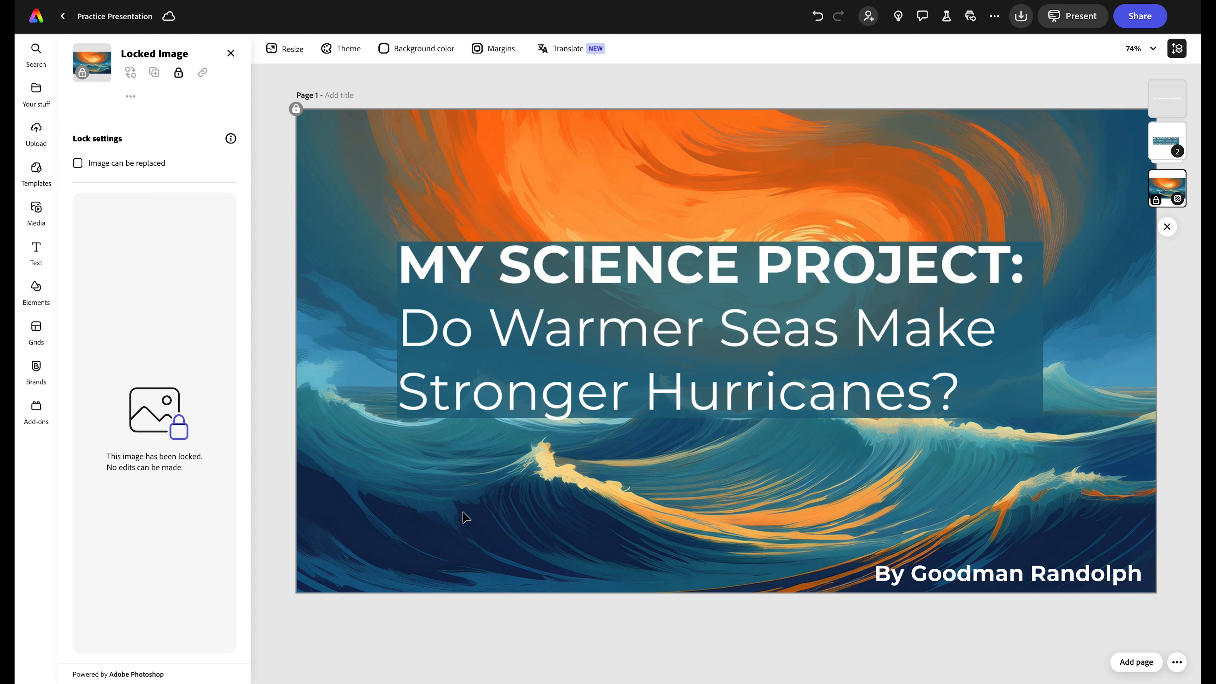
# - Drag the grouped title and teal panel down toward the middle of the slide
pyautogui.click(265, 178)
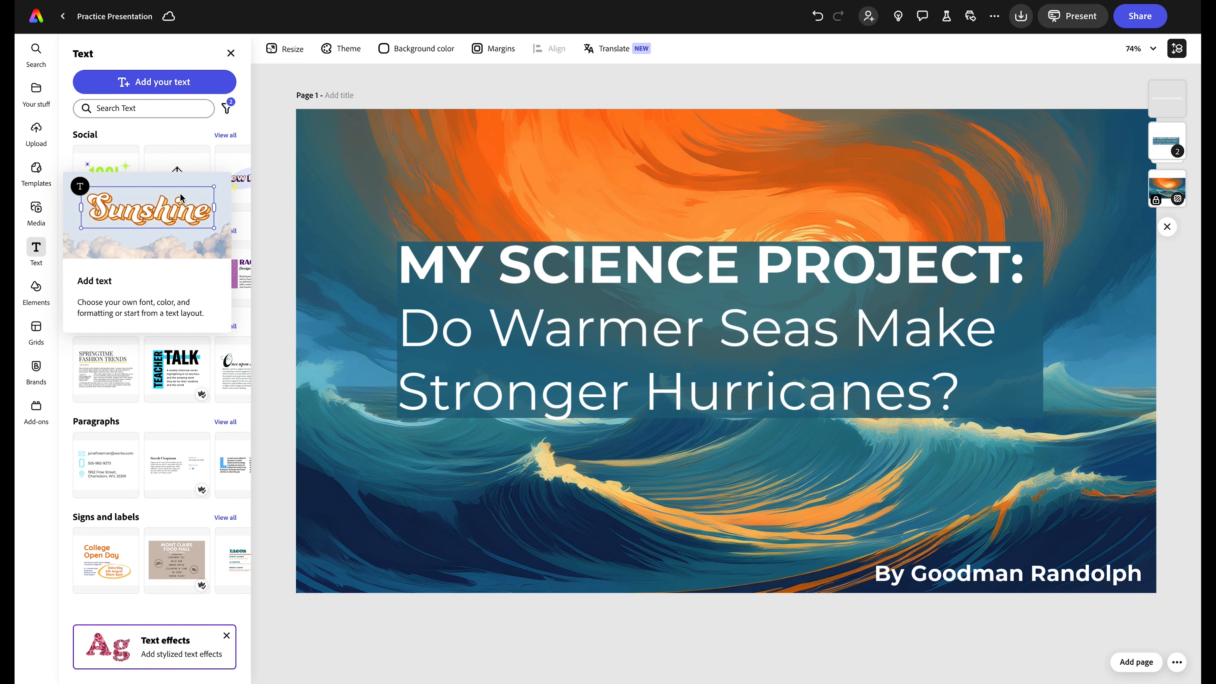
pyautogui.click(866, 341)
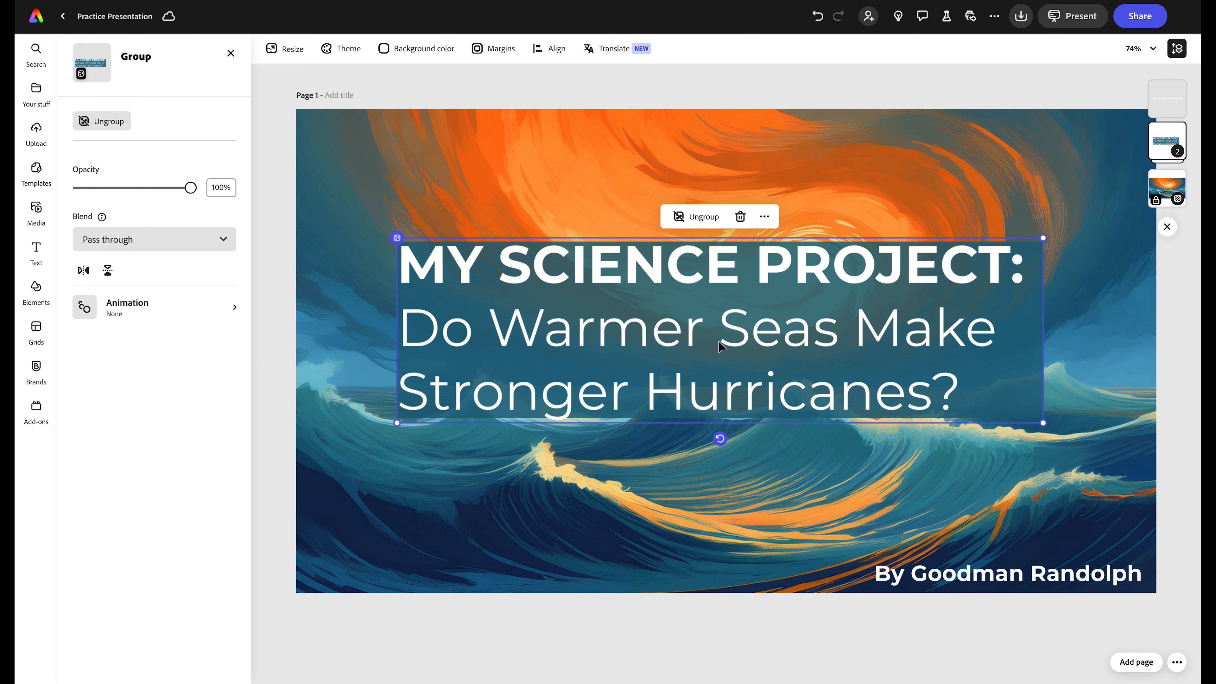
pyautogui.moveTo(718, 341); pyautogui.dragTo(717, 428)
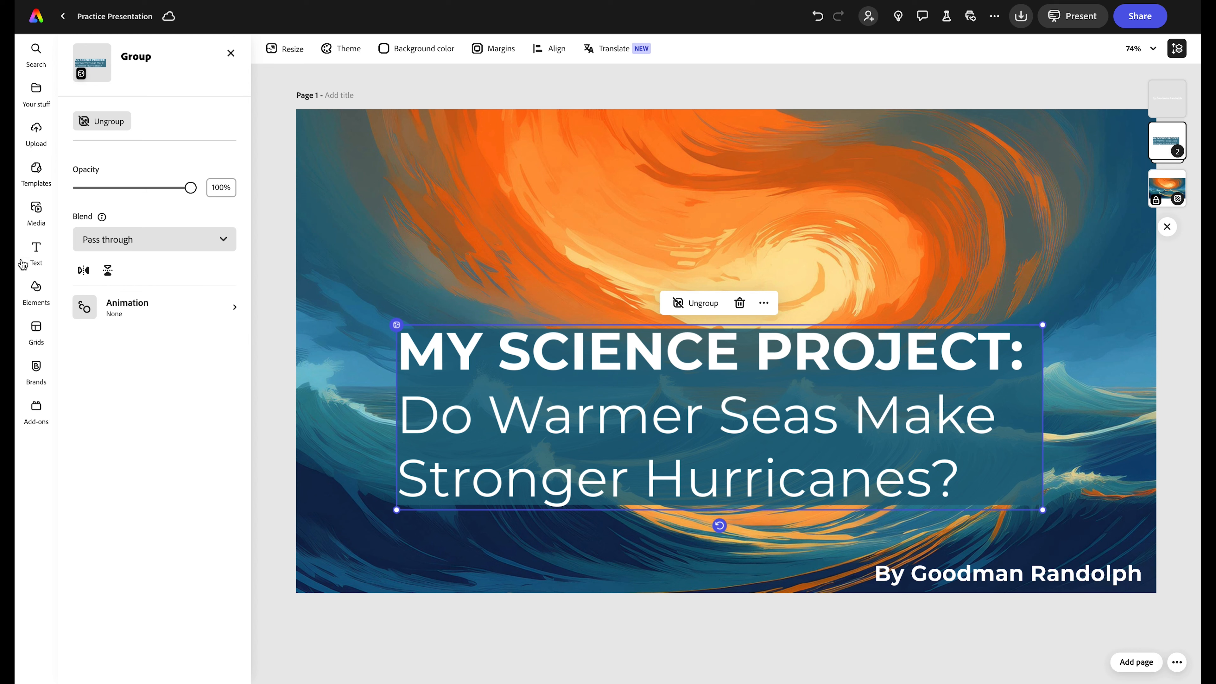
# - Add a rectangle against the slide's right edge, then duplicate it and place the copy below
pyautogui.click(38, 287)
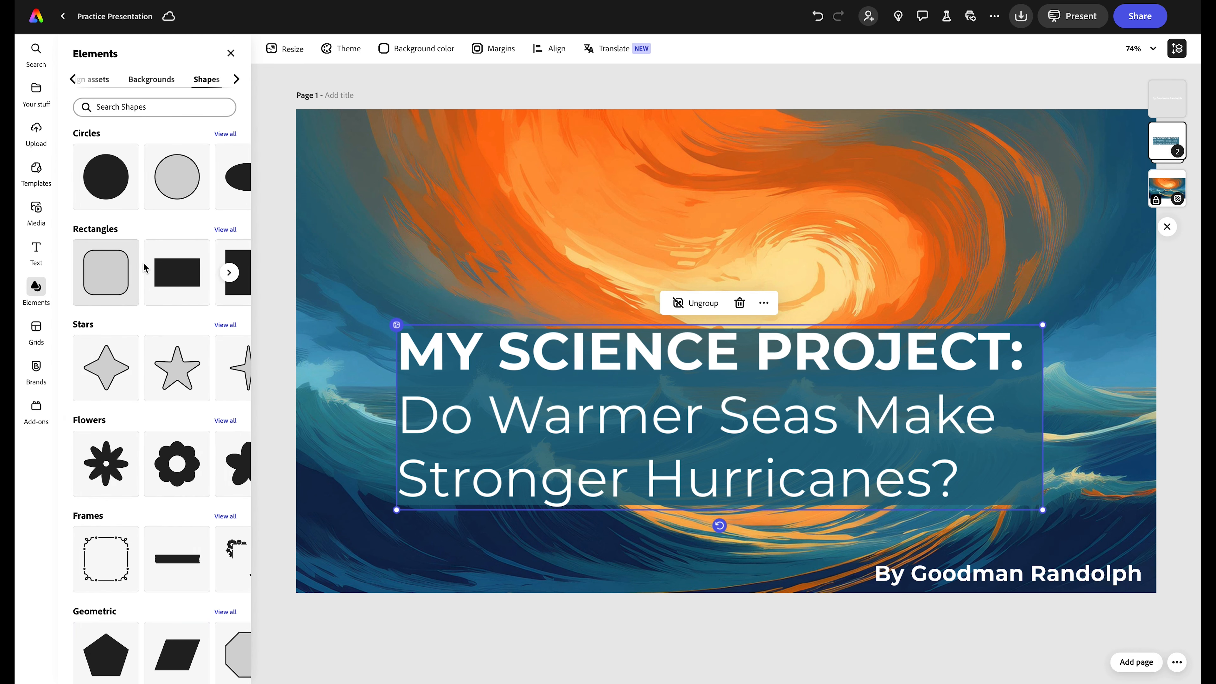
pyautogui.click(181, 281)
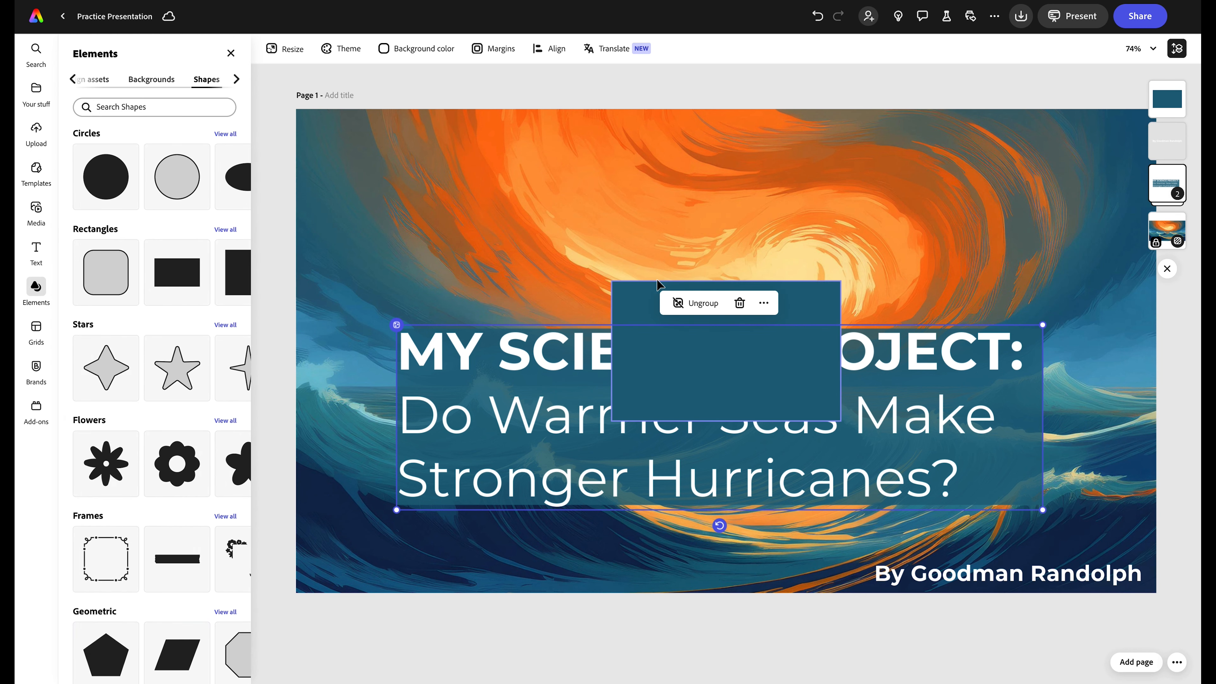
pyautogui.click(803, 303)
pyautogui.moveTo(803, 303); pyautogui.dragTo(1197, 112)
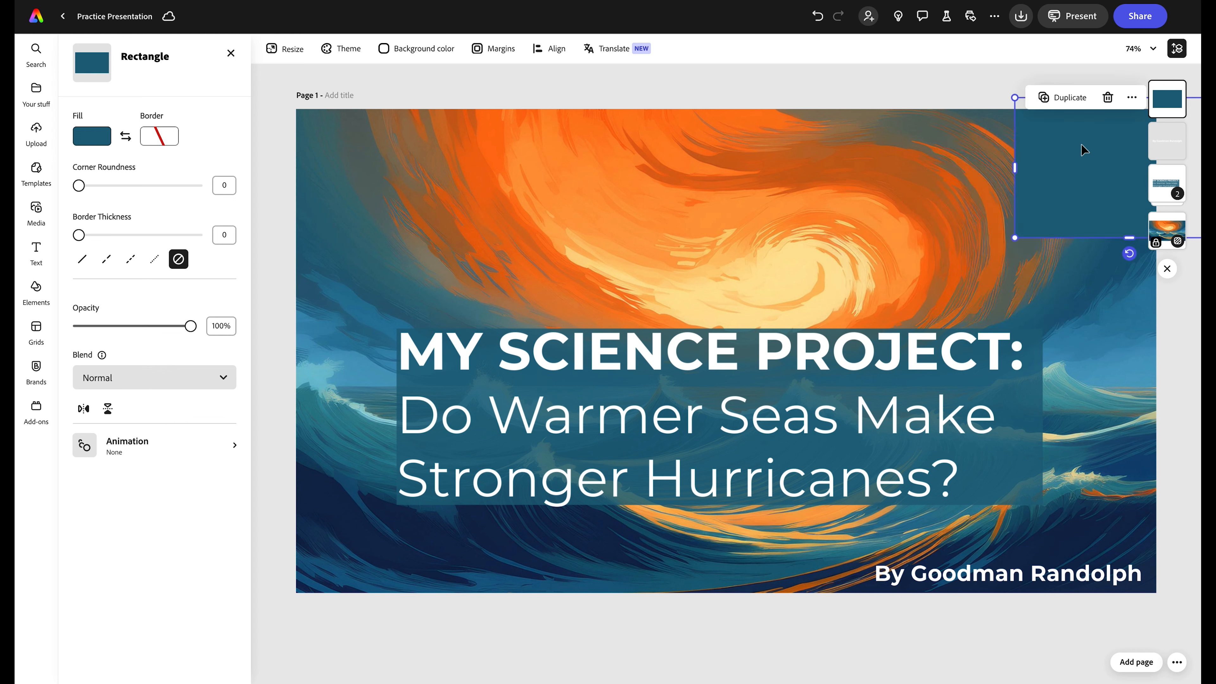
pyautogui.moveTo(1084, 150); pyautogui.dragTo(1156, 148)
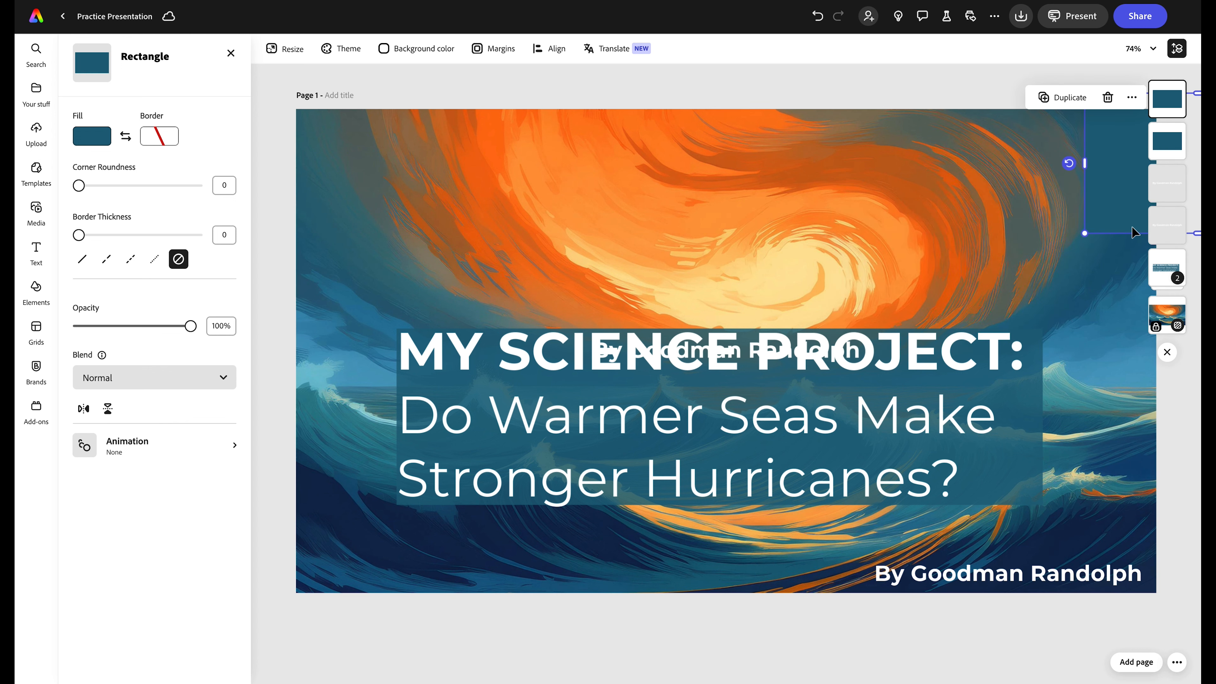
pyautogui.moveTo(1132, 203); pyautogui.dragTo(1135, 344)
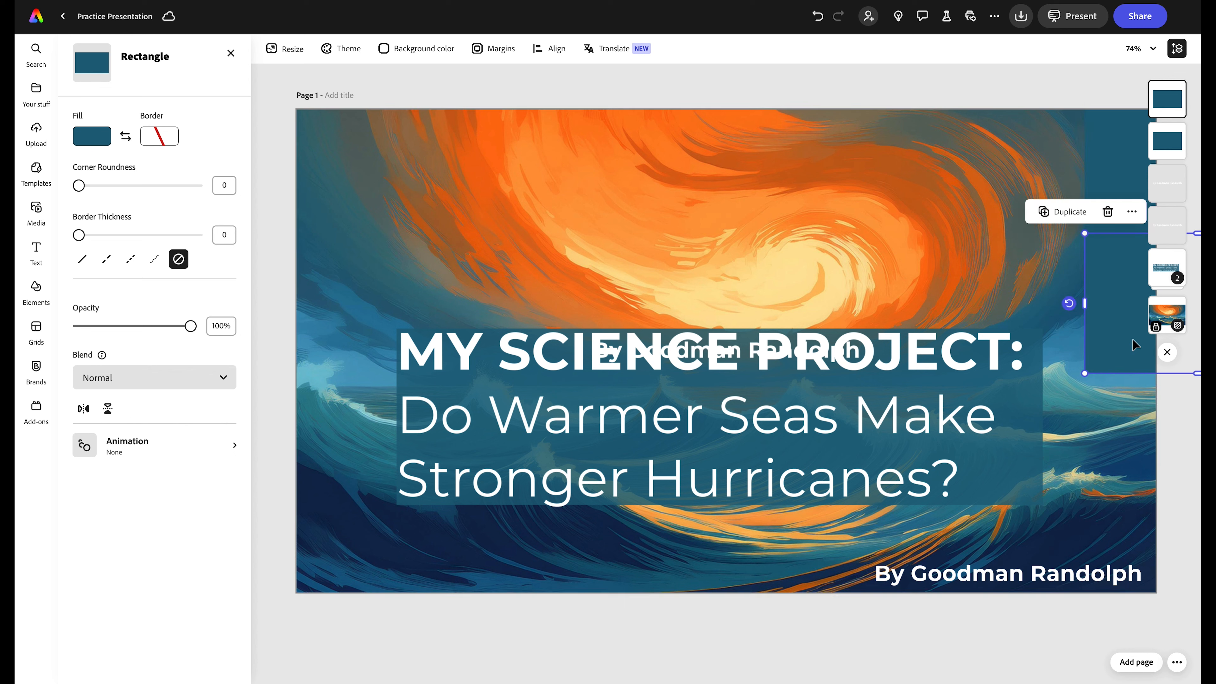
pyautogui.hotkey('ctrl', 'd')
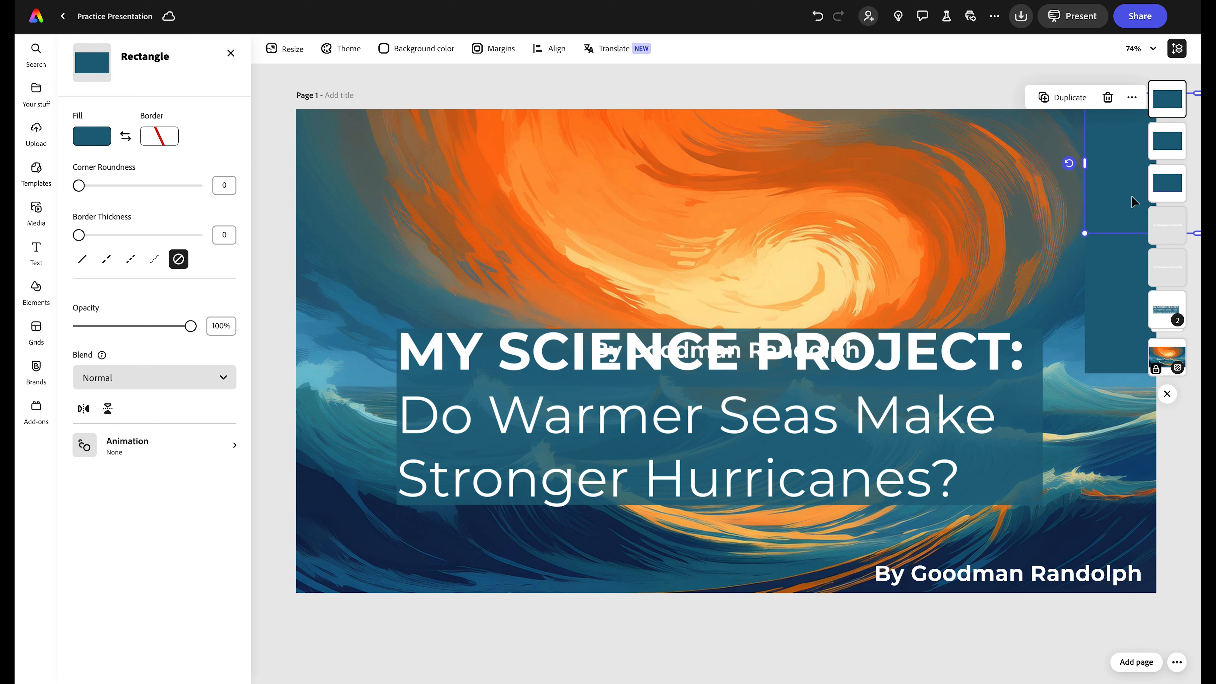
pyautogui.moveTo(1136, 203); pyautogui.dragTo(1131, 457)
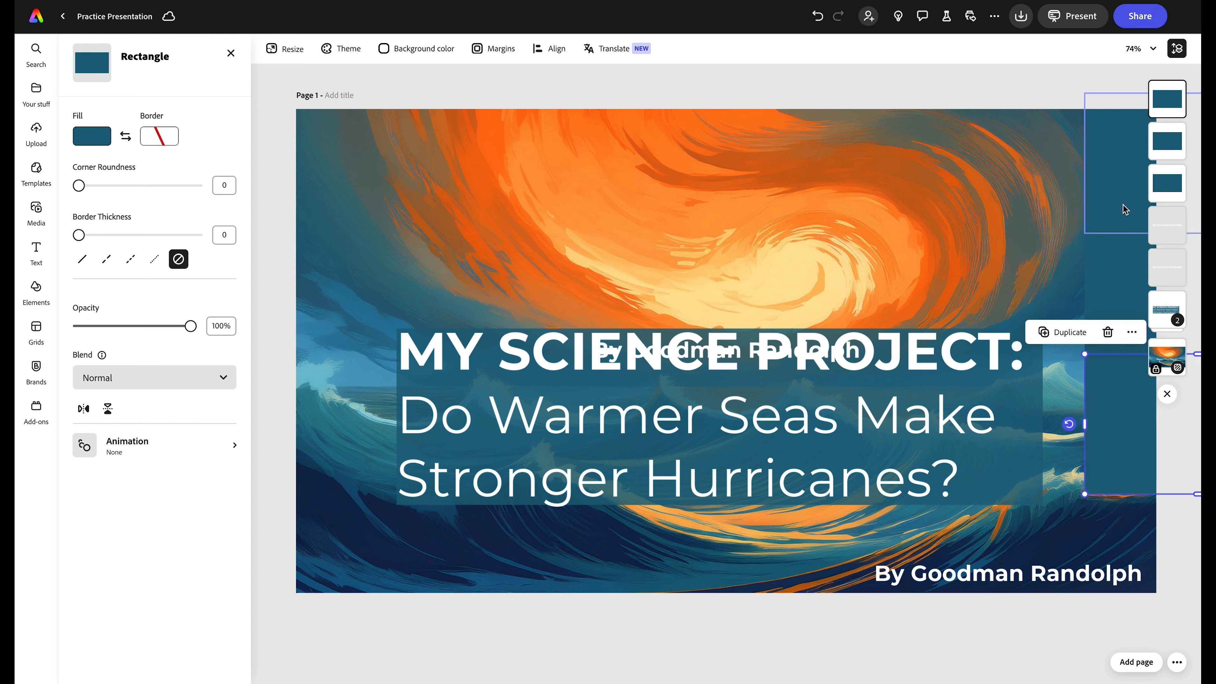
# - Fill the middle stripe rectangle with orange (#FD8F32) sampled from the swirling sky
pyautogui.click(1117, 281)
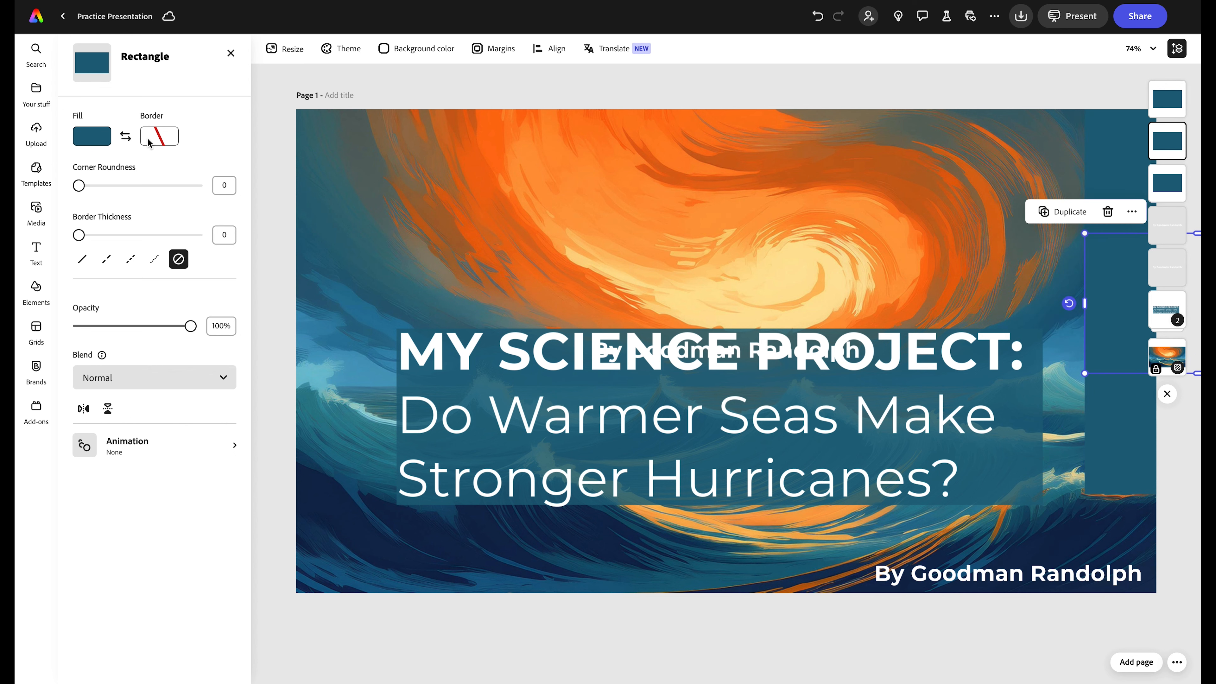
pyautogui.click(94, 139)
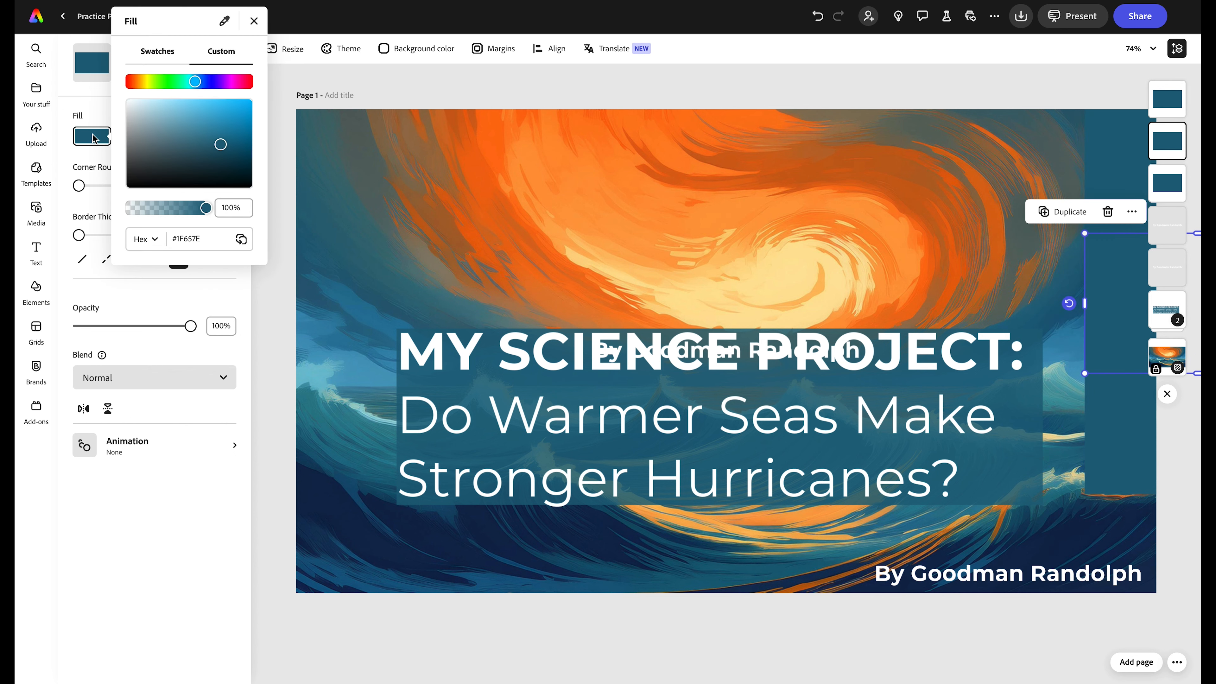
pyautogui.click(224, 20)
pyautogui.click(624, 194)
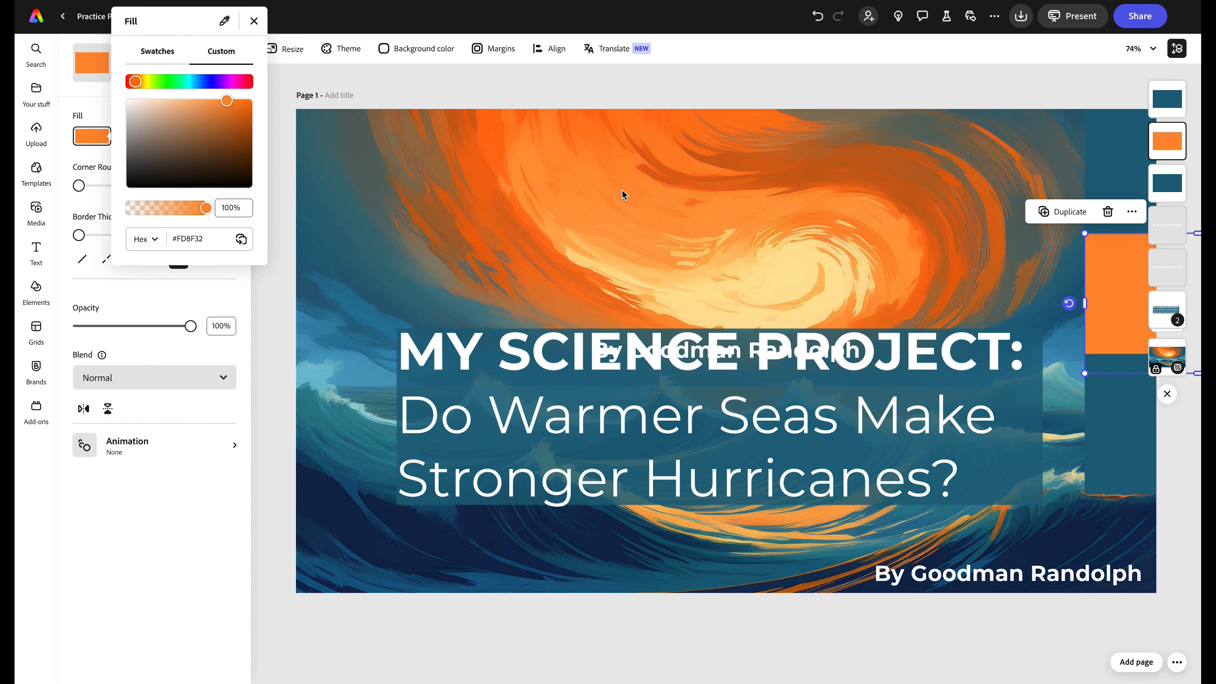
pyautogui.click(253, 20)
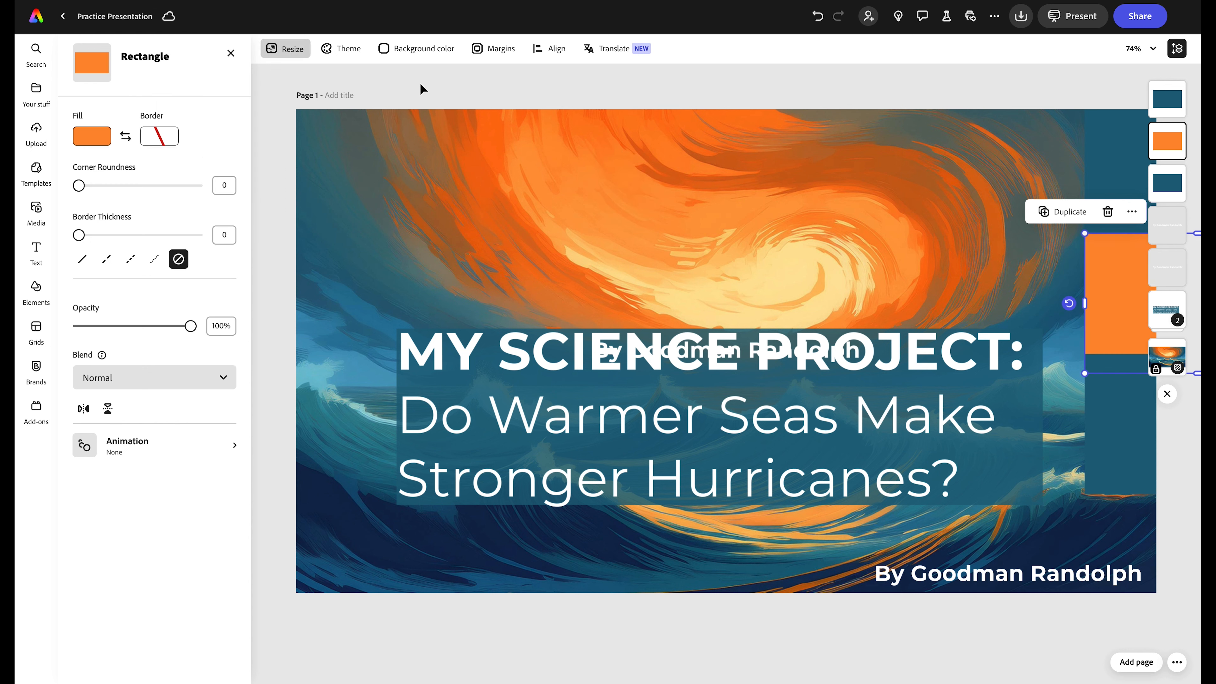
# - Fill the bottom stripe rectangle with pale yellow (#FEE59E) sampled from the swirl's centre
pyautogui.click(1098, 448)
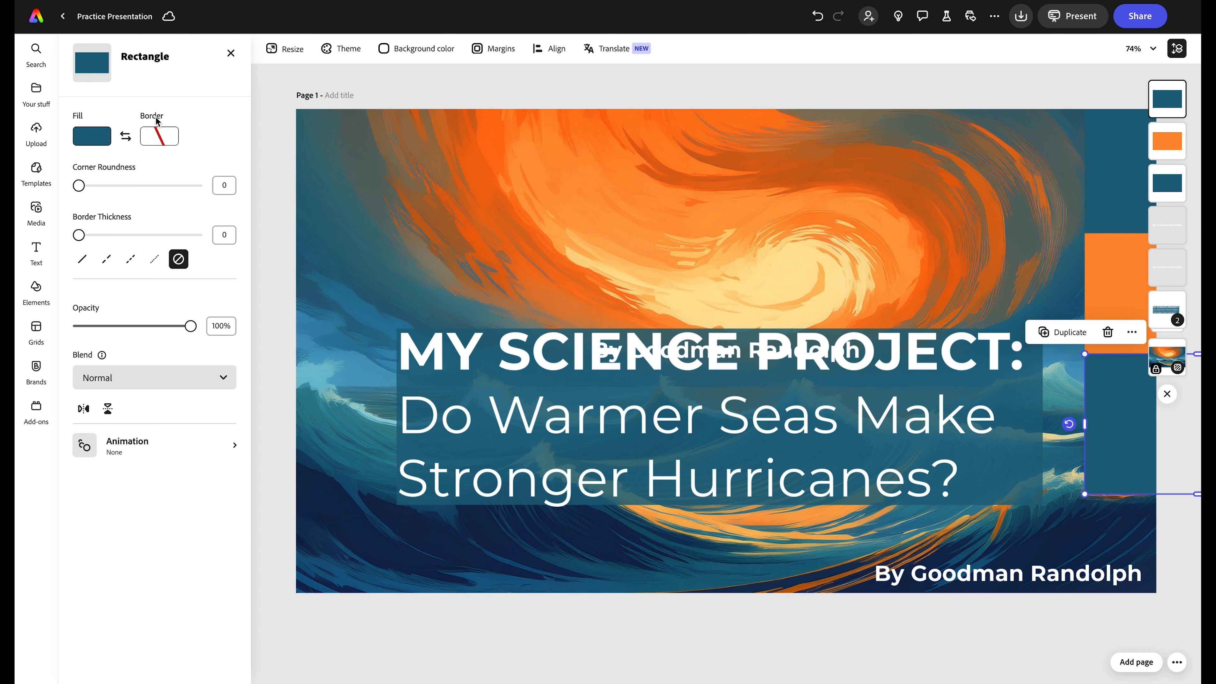
pyautogui.click(99, 138)
pyautogui.click(224, 21)
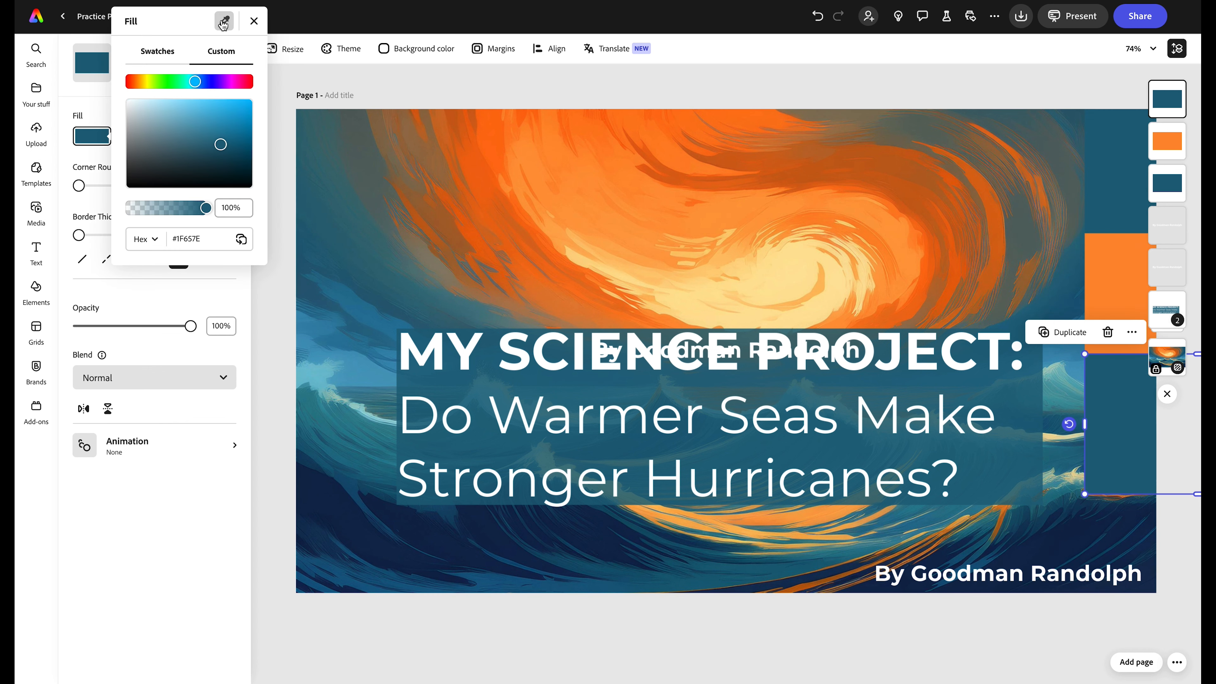
pyautogui.click(787, 274)
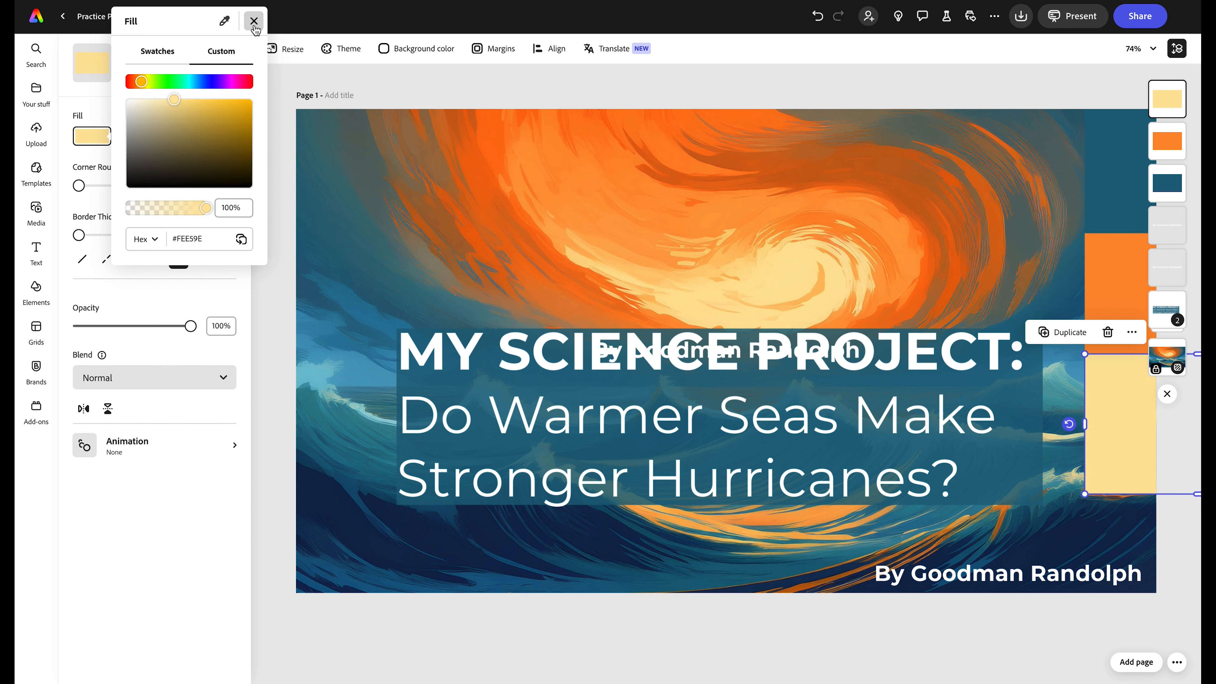
pyautogui.click(254, 20)
pyautogui.click(416, 94)
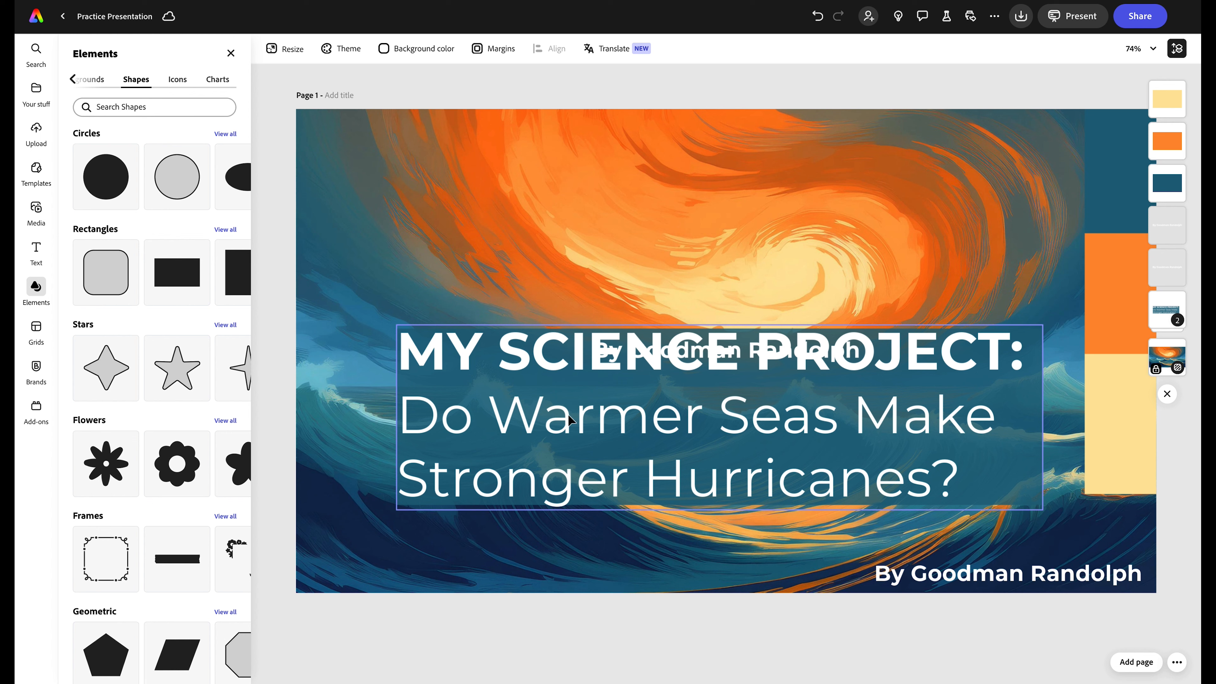
# - Move the title block higher and delete the duplicate byline hidden behind the title
pyautogui.moveTo(583, 445); pyautogui.dragTo(606, 290)
pyautogui.click(675, 352)
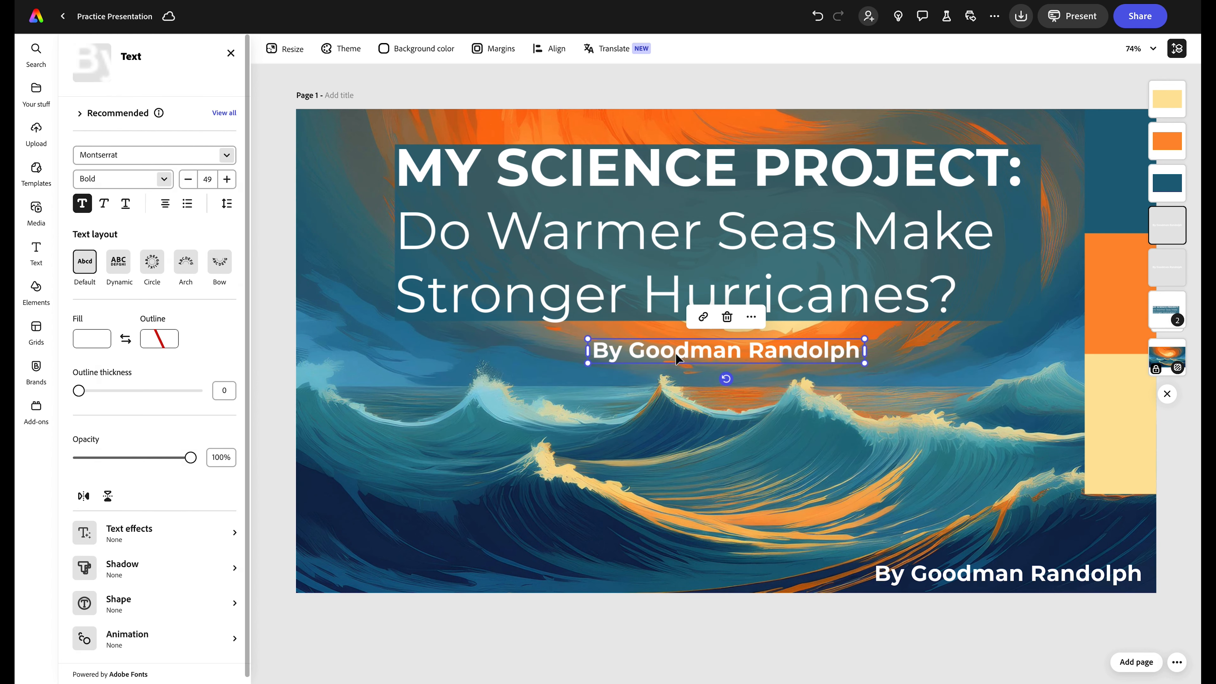
pyautogui.press('Delete')
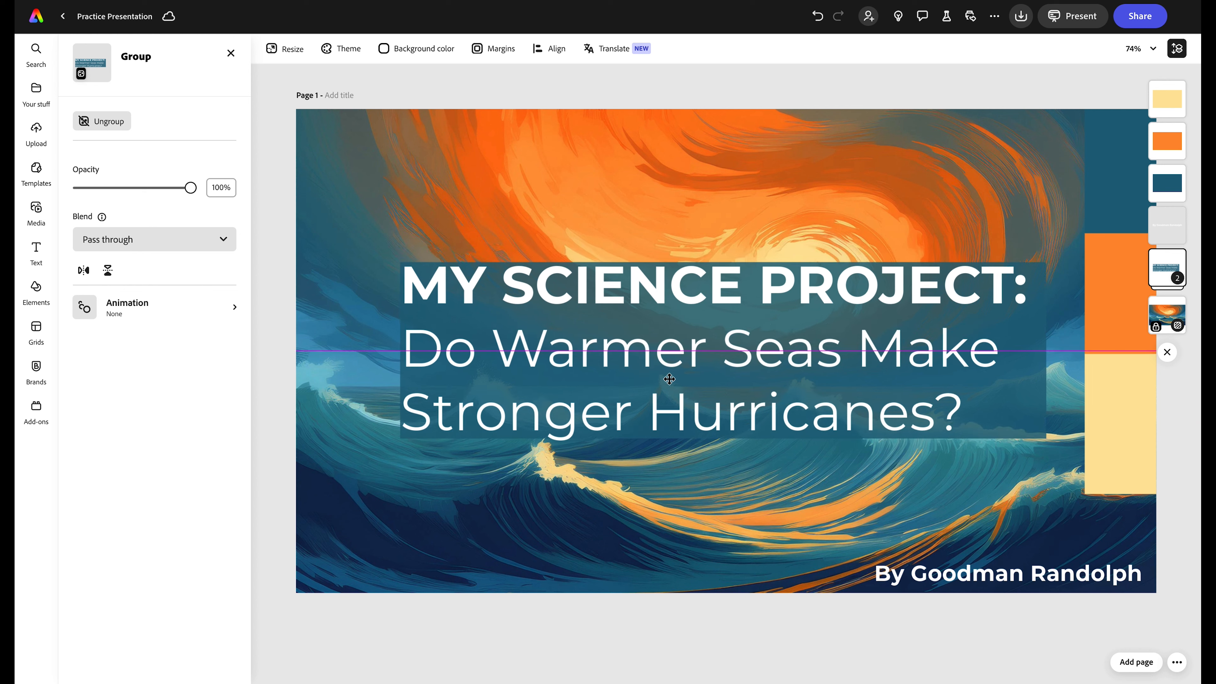